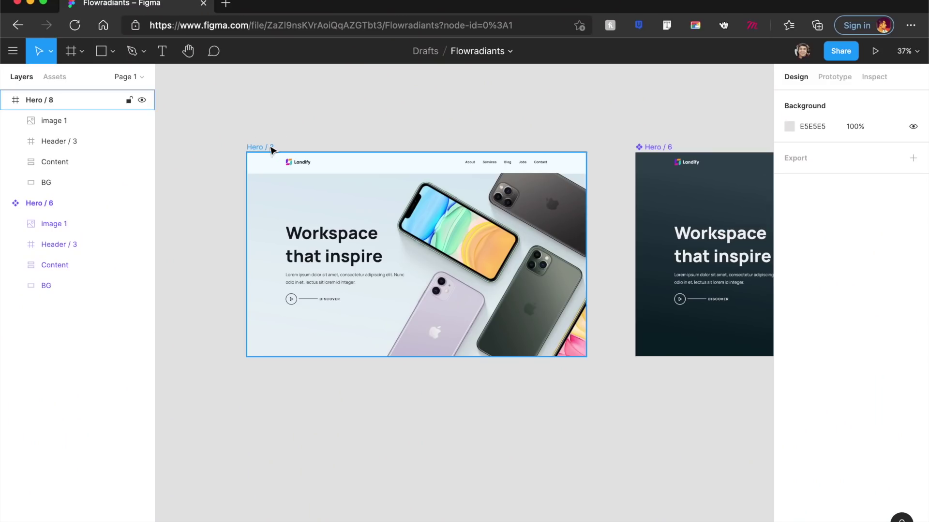
Select the light Hero / 8 frame, zoom in, and compare it with the dark Hero / 6 frame
left_click(268, 147)
scroll(297, 182, "up", 5)
scroll(301, 174, "up", 2)
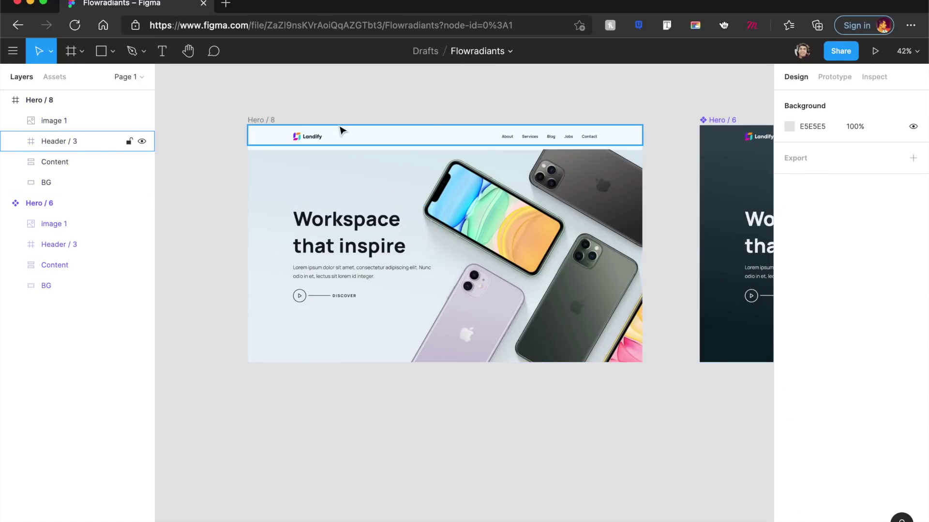
key("n")
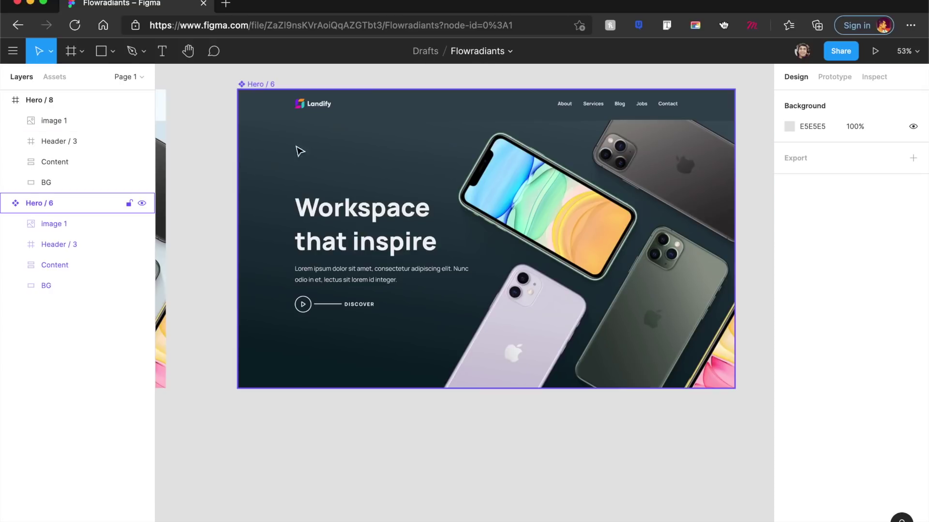
key("shift+n")
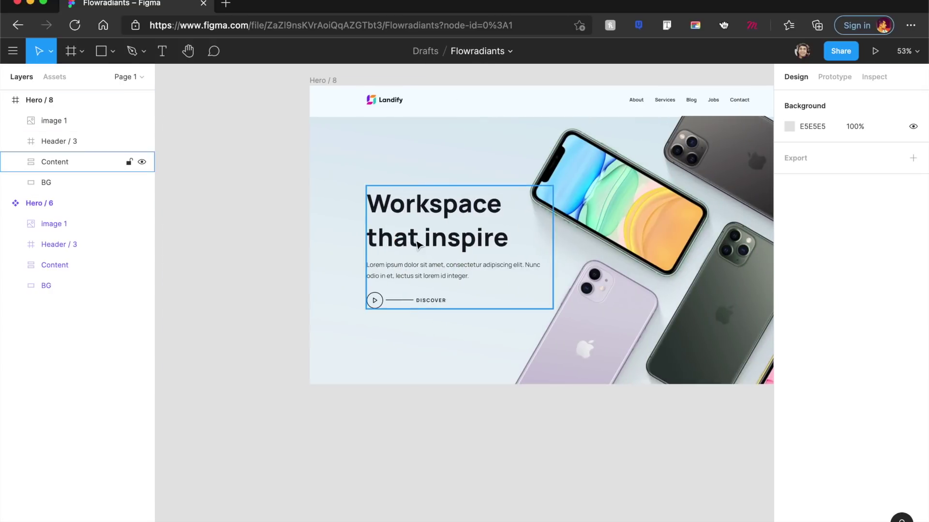
Search Google for 'blob maker' in a new Edge tab and open the Blobmaker site
left_click(226, 5)
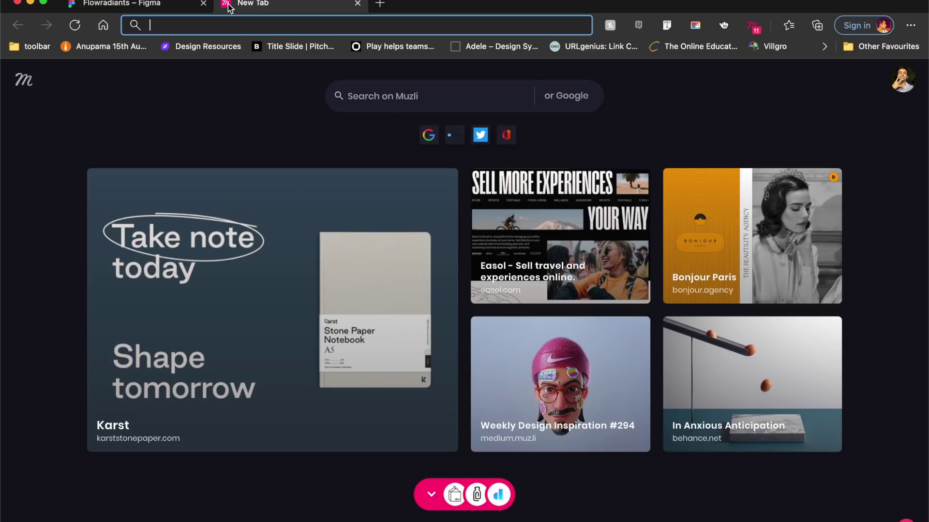
type("blob")
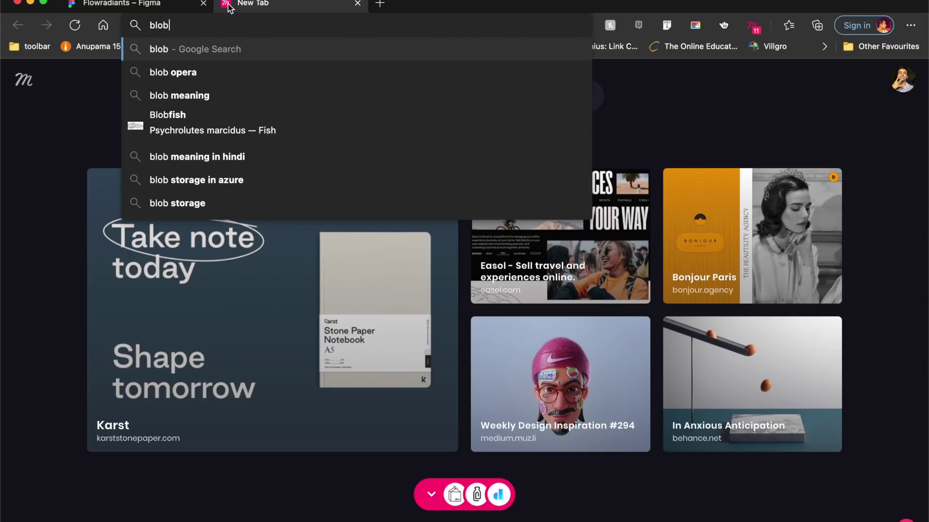
type(" maker")
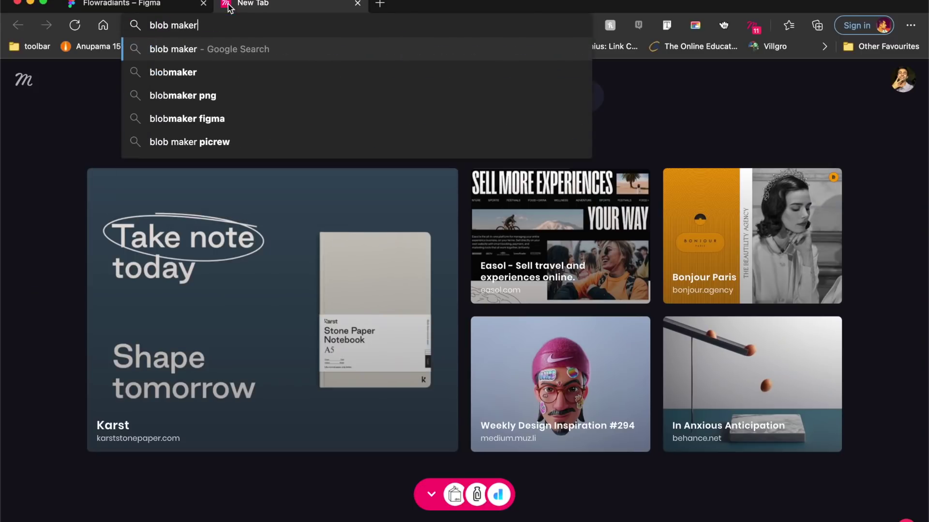
key("Return")
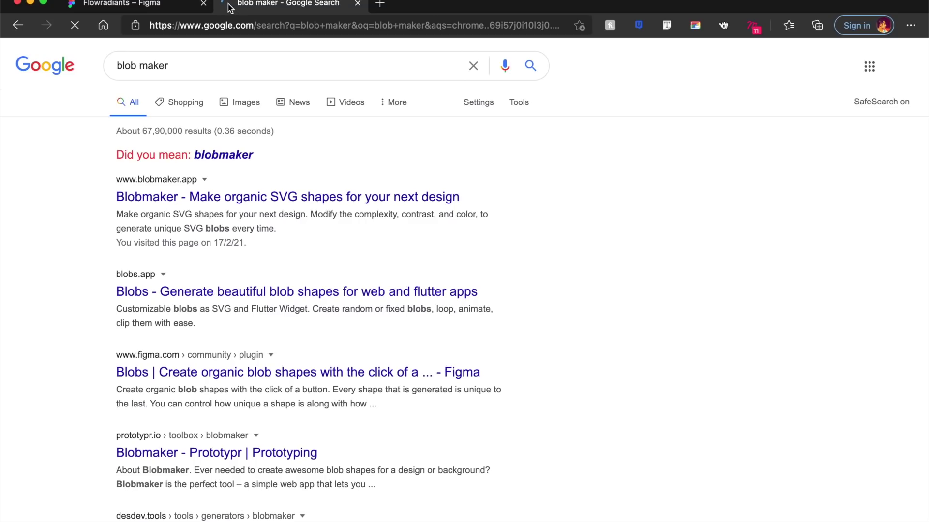
left_click(187, 205)
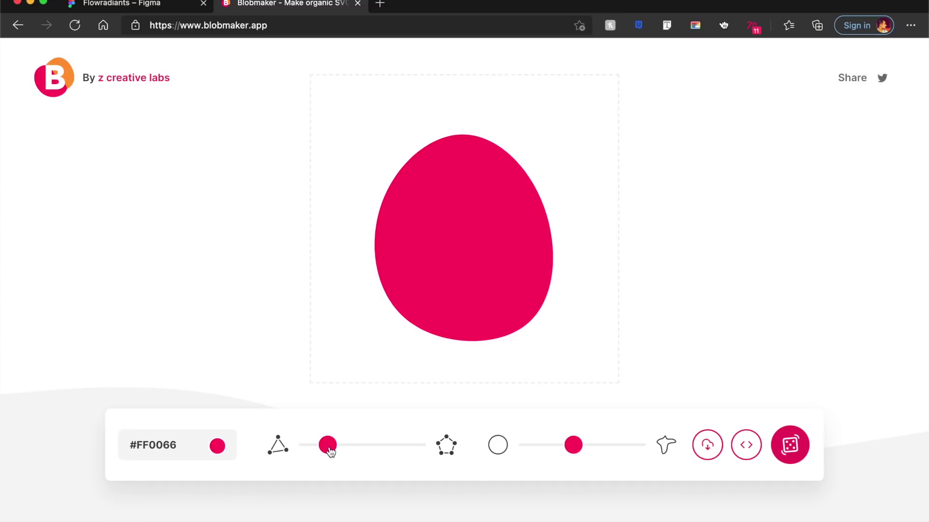
Raise the blob's complexity, lower its contrast, and randomize a new pink shape
mouse_move(330, 451)
left_mouse_down()
mouse_move(356, 450)
mouse_move(345, 447)
left_mouse_up()
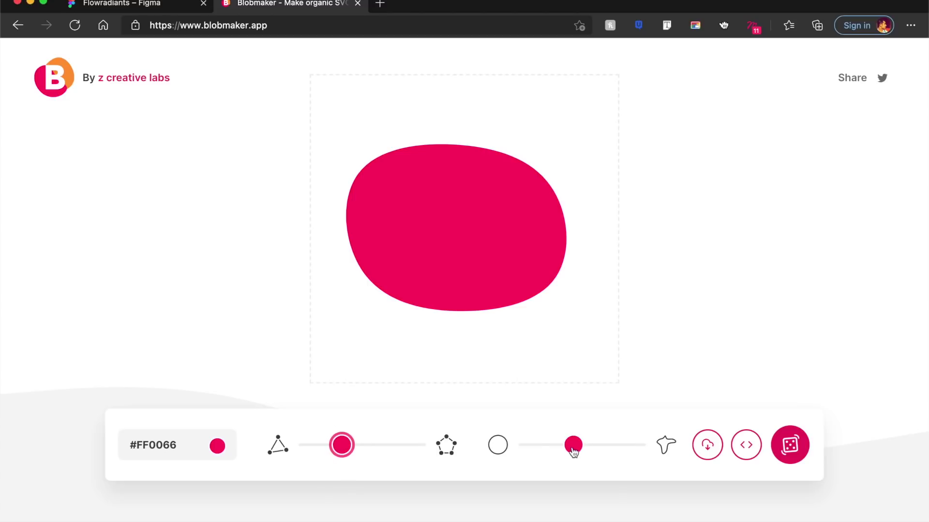
left_click_drag(573, 452, 554, 445)
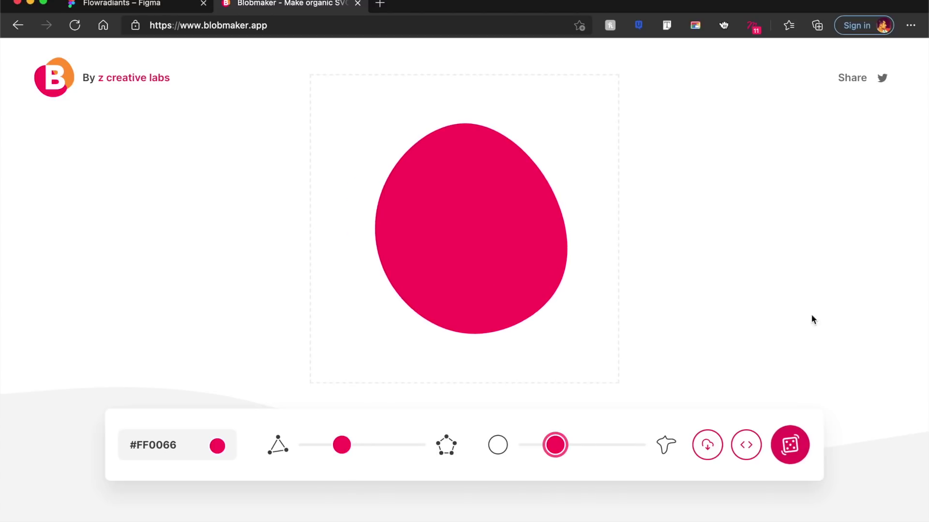
left_click(794, 457)
left_click(793, 457)
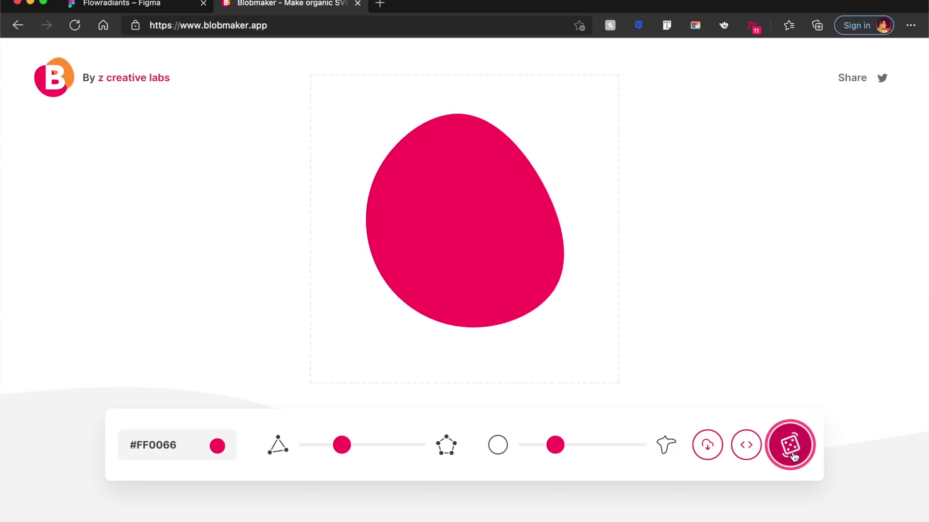
left_click(793, 457)
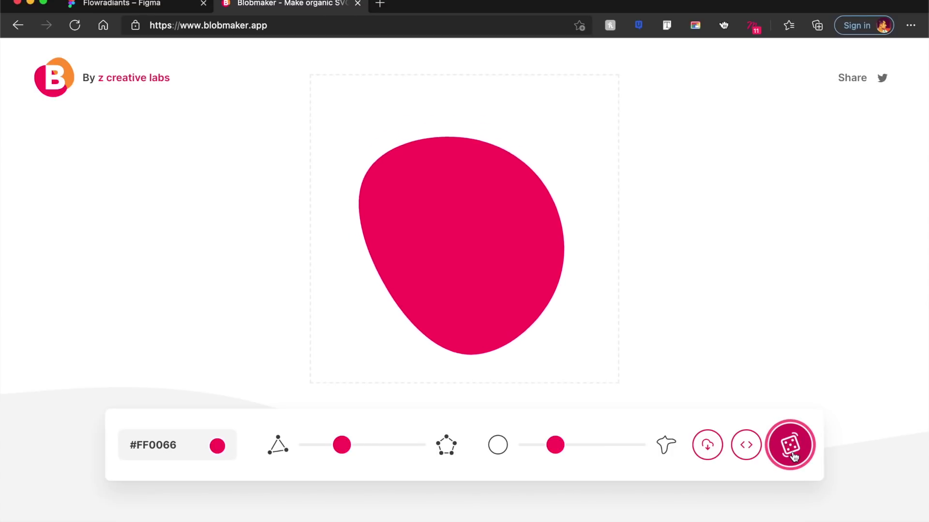
Copy the blob's SVG code to the clipboard and generate another random blob
left_click(746, 445)
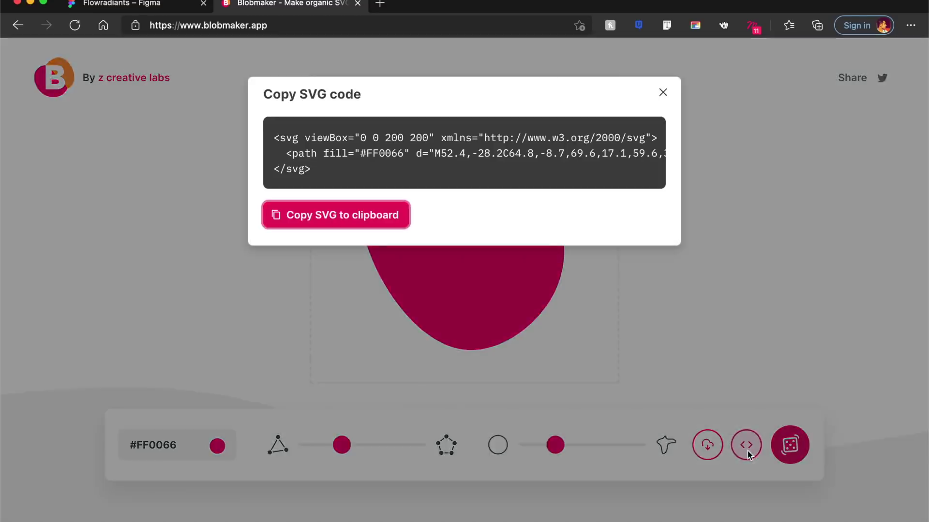
left_click(328, 226)
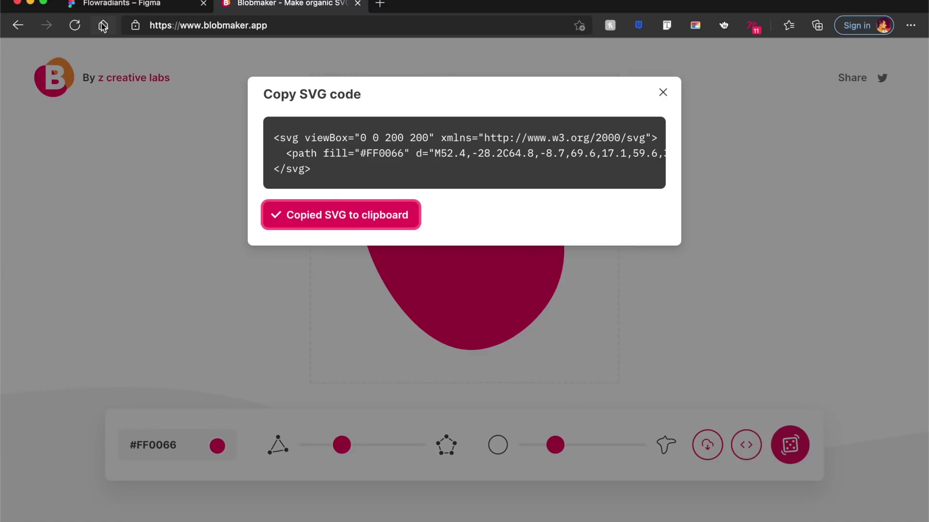
left_click(124, 6)
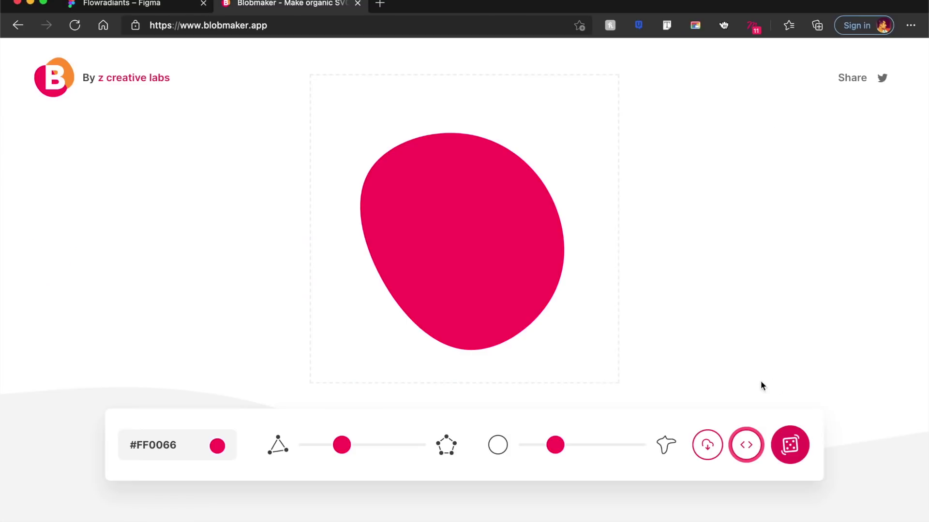
left_click(803, 454)
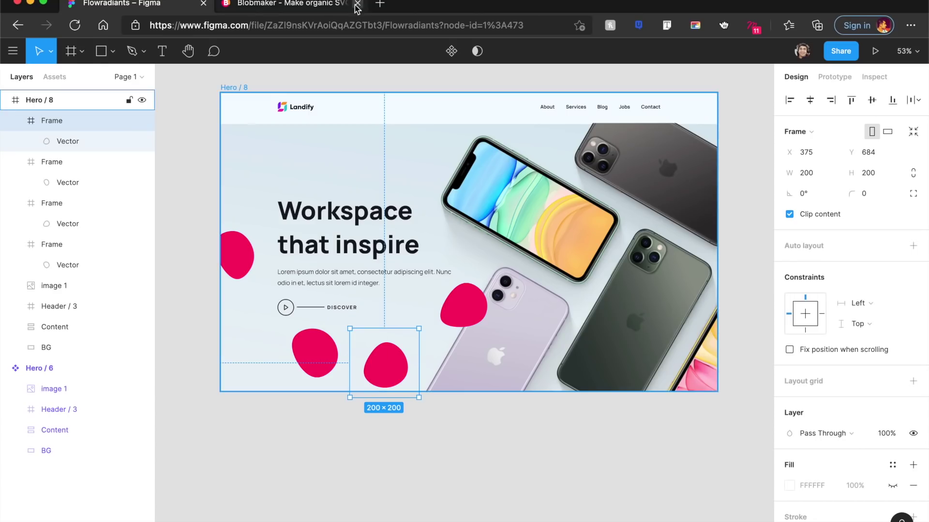
Close the Blobmaker tab and select the pasted pink blobs in Hero / 8
left_click(357, 3)
left_click(238, 247)
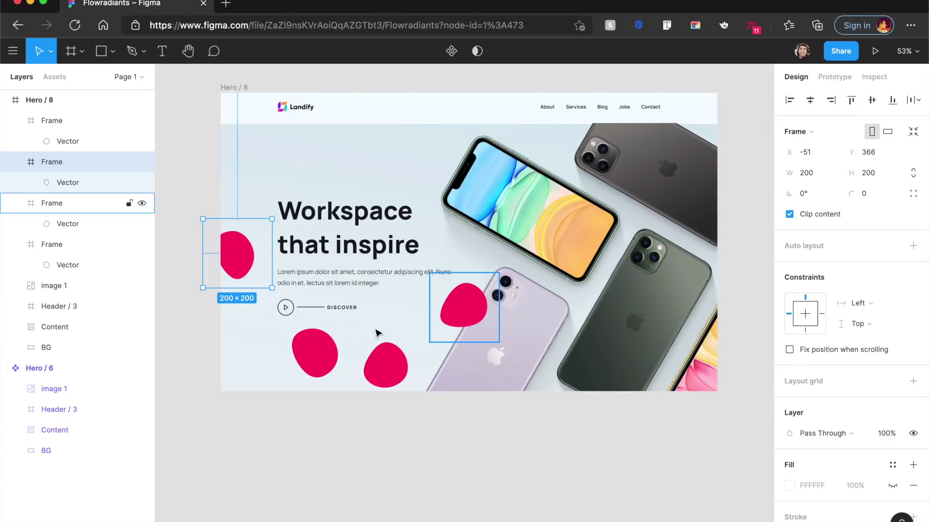
left_click(307, 360)
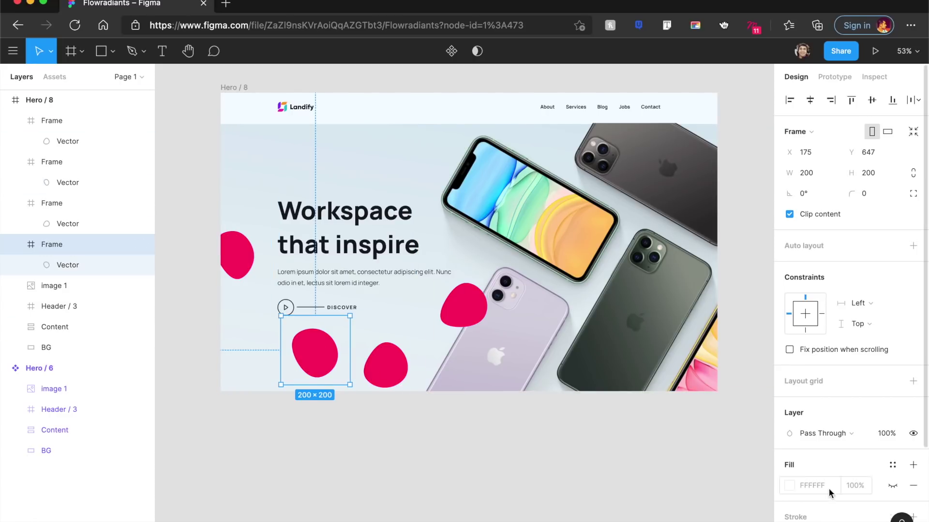
Recolour the first blob with light blue sampled from the phone photo
scroll(829, 492, "down", 3)
left_click(788, 440)
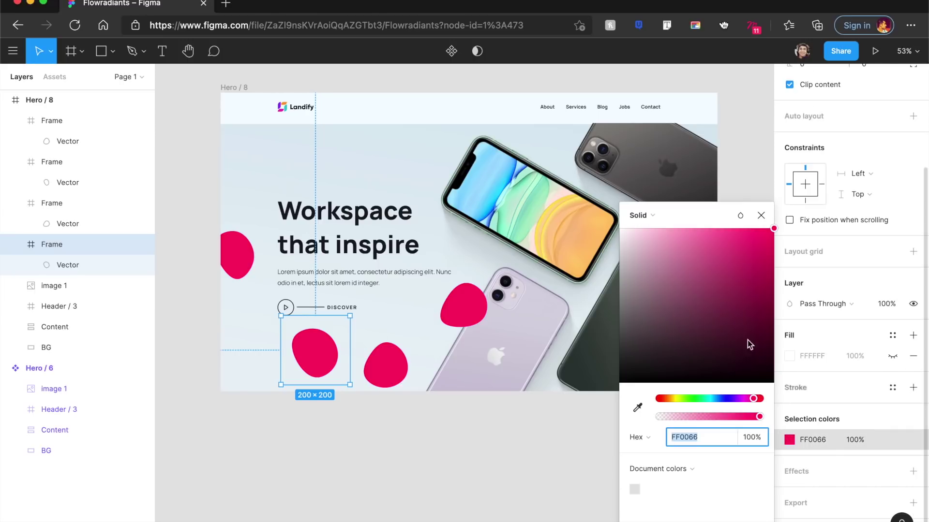
left_click(637, 409)
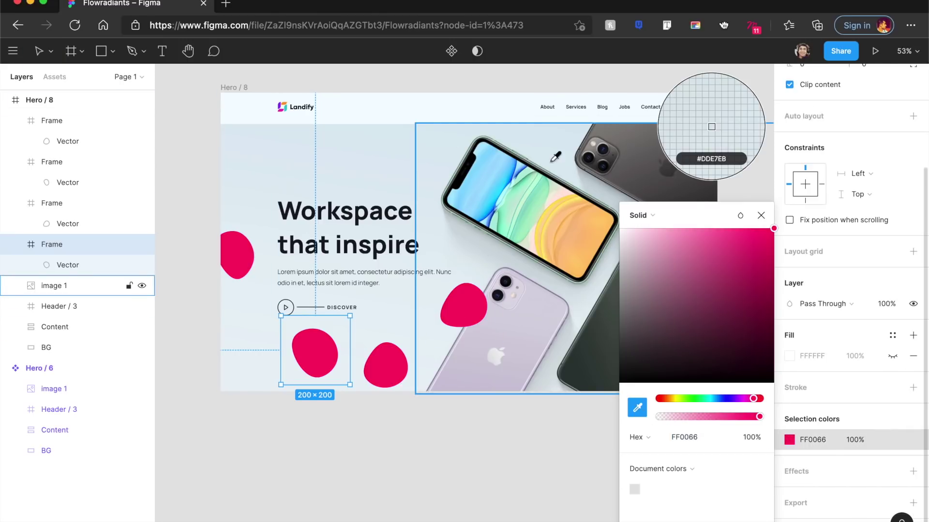
left_click(505, 166)
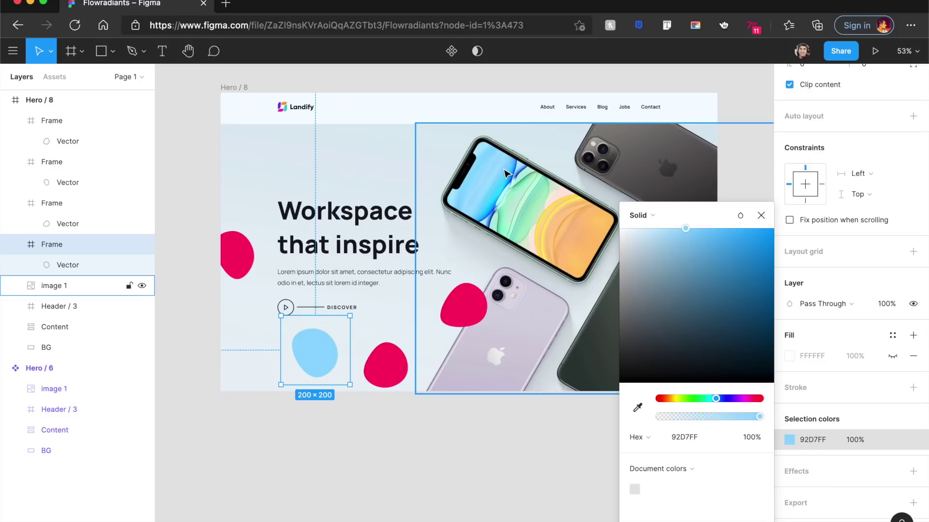
Recolour the left-edge blob with a dark grey sampled from the phone
left_click(244, 269)
left_click(789, 441)
left_click(637, 407)
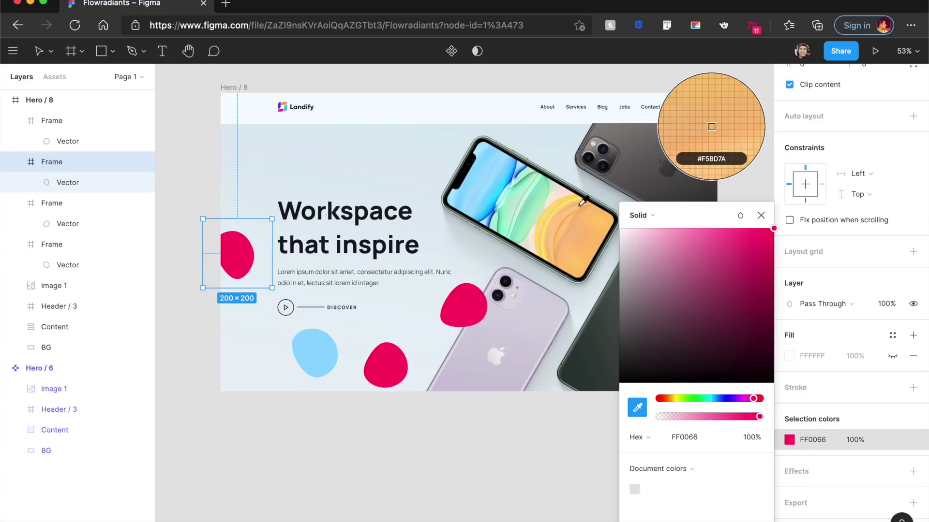
left_click(583, 208)
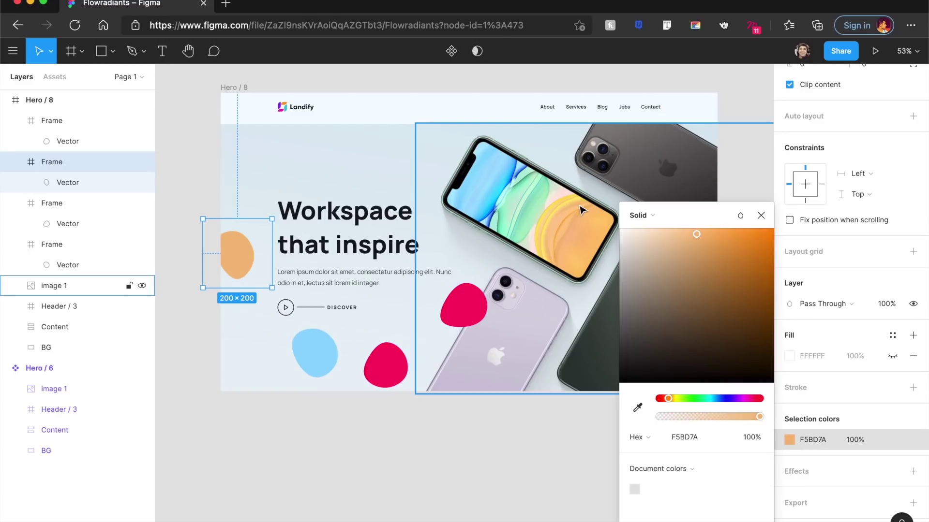
left_click(644, 413)
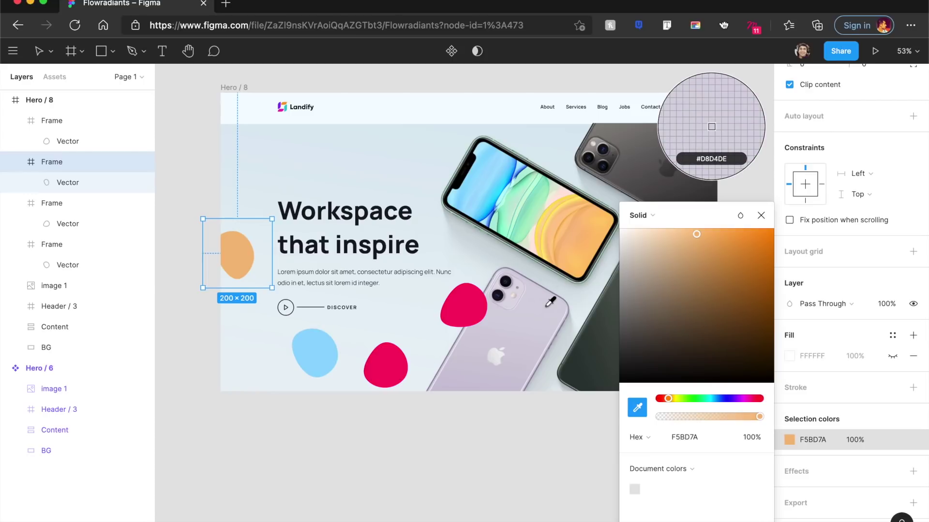
scroll(550, 303, "right", 5)
left_click(567, 323)
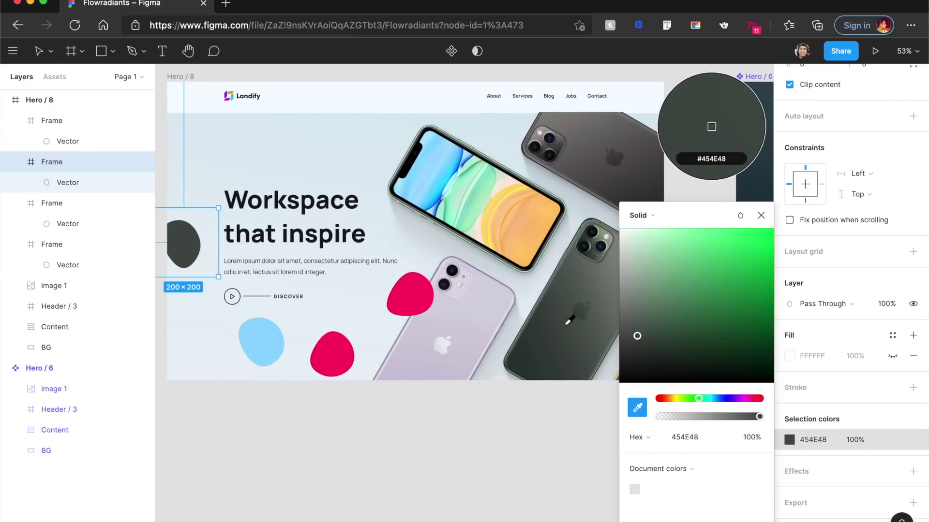
scroll(574, 263, "left", 2)
Recolour the red blob with the phone's lilac and deselect it
key("Tab")
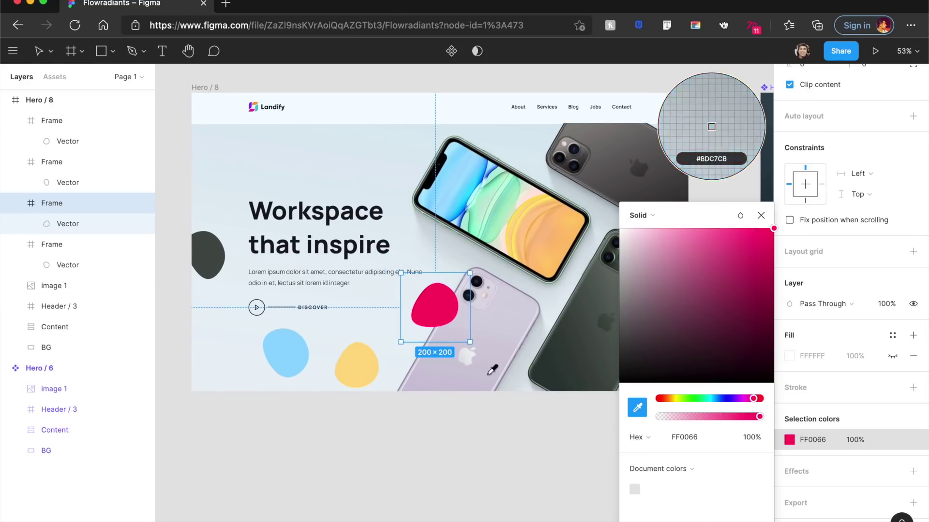
left_click(494, 334)
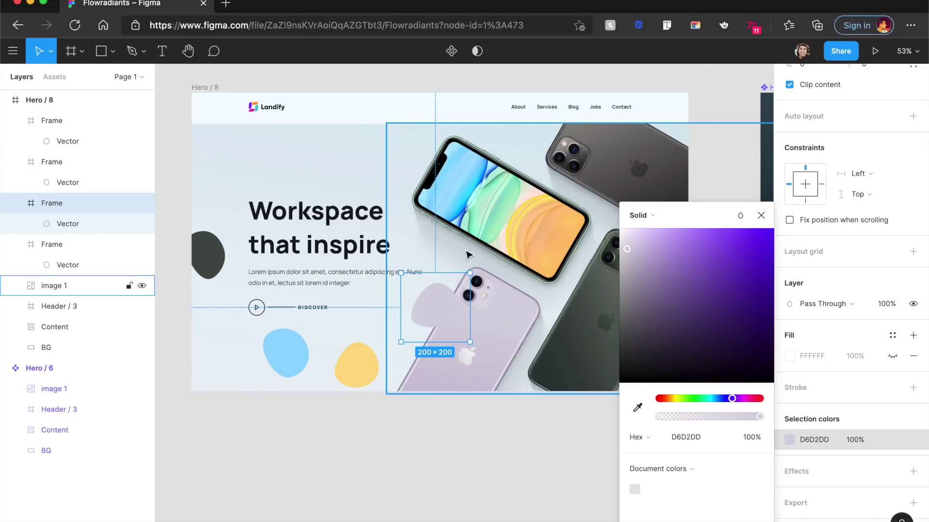
left_click(425, 435)
left_click(425, 435)
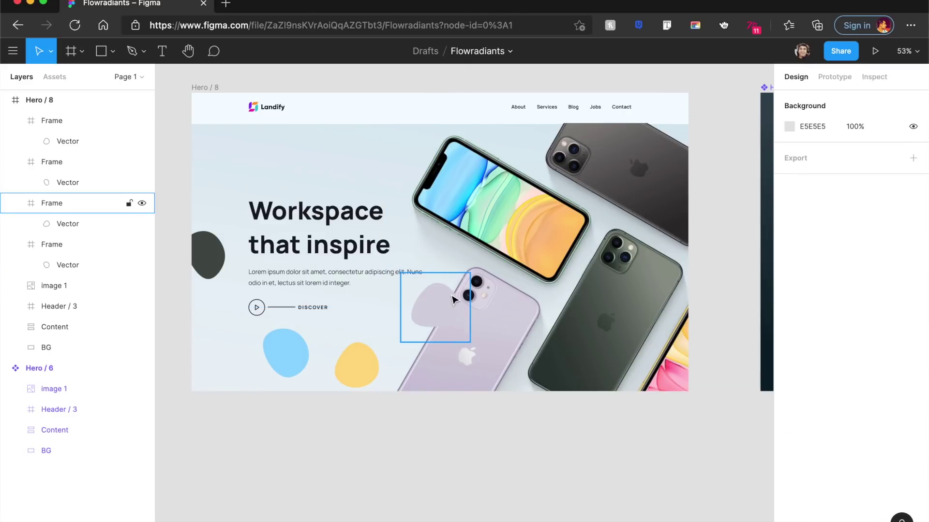
Enlarge the lilac blob to about 740 px, move it up, and send it behind the photo and header
left_click(469, 310)
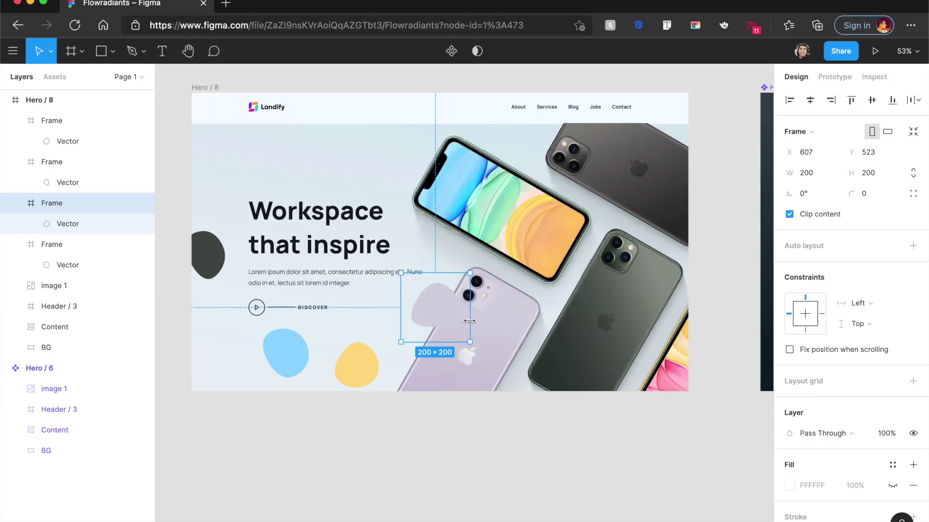
left_click_drag(470, 321, 656, 395)
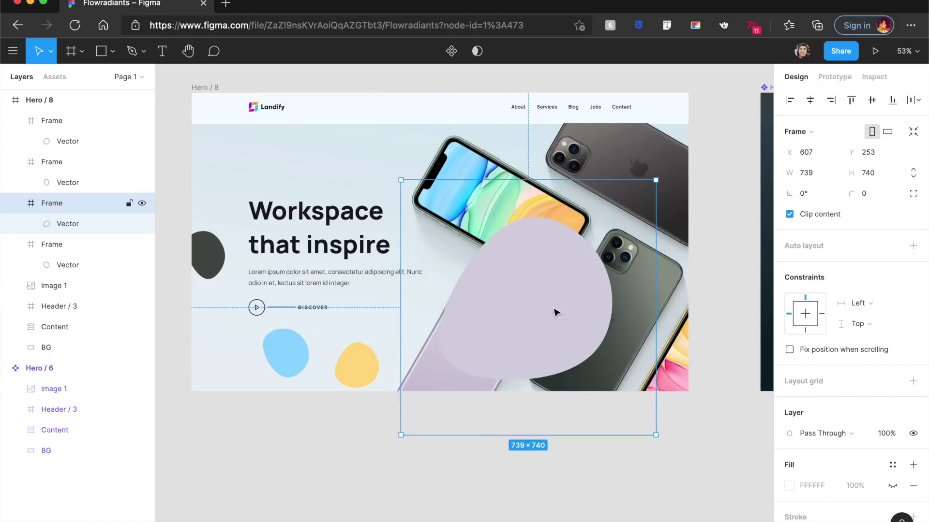
left_click_drag(555, 312, 524, 132)
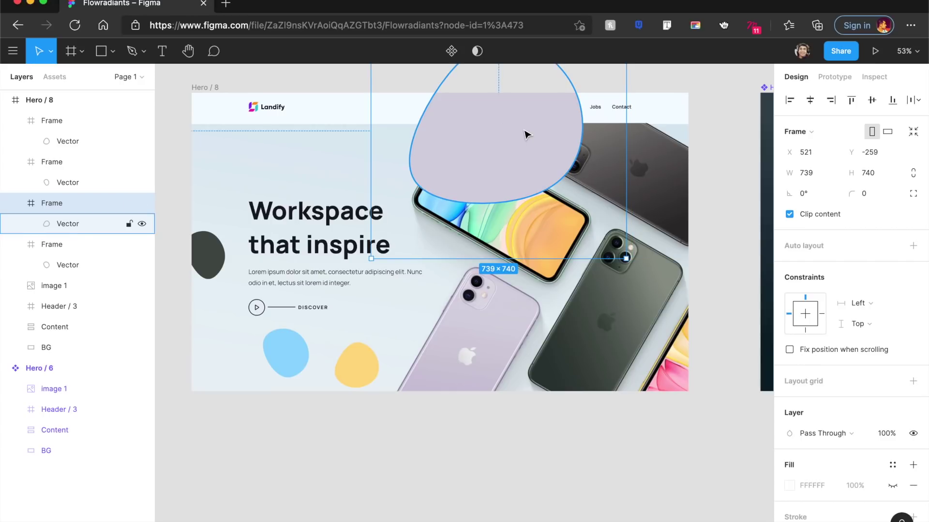
key("super+bracketleft")
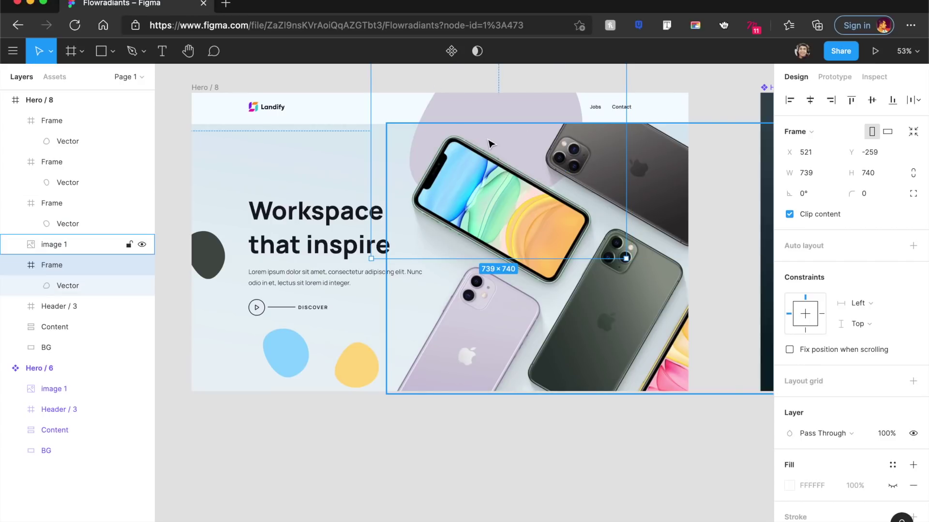
key("super+bracketleft")
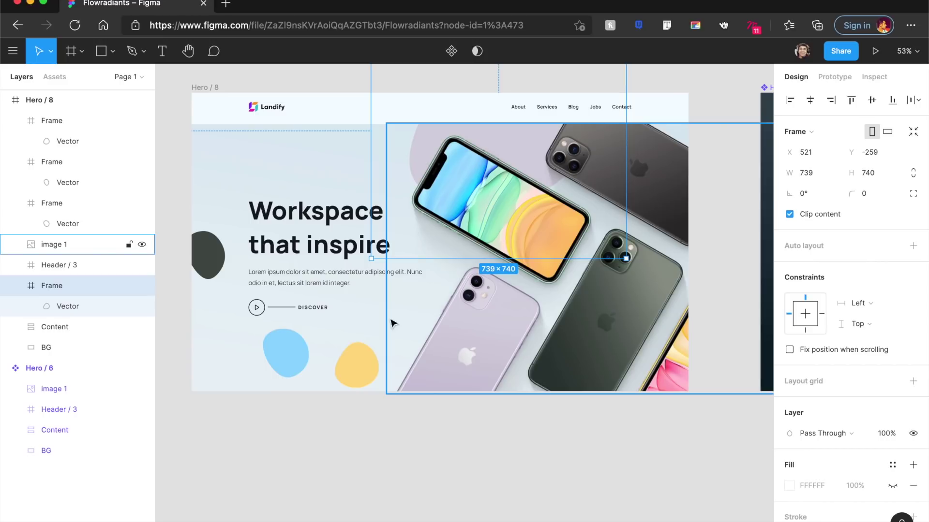
Enlarge the yellow blob to about 783 px and the blue blob toward the lower left, both behind the photo
left_click(352, 378)
key("super+bracketleft")
key("super+bracketleft")
key("super+bracketleft")
left_click_drag(619, 249, 661, 213)
left_click(310, 344)
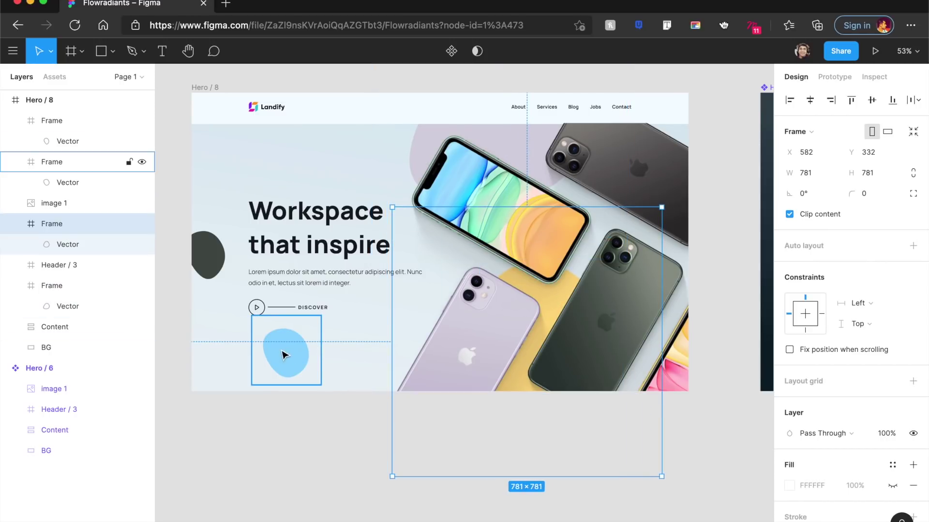
left_click_drag(249, 385, 127, 475)
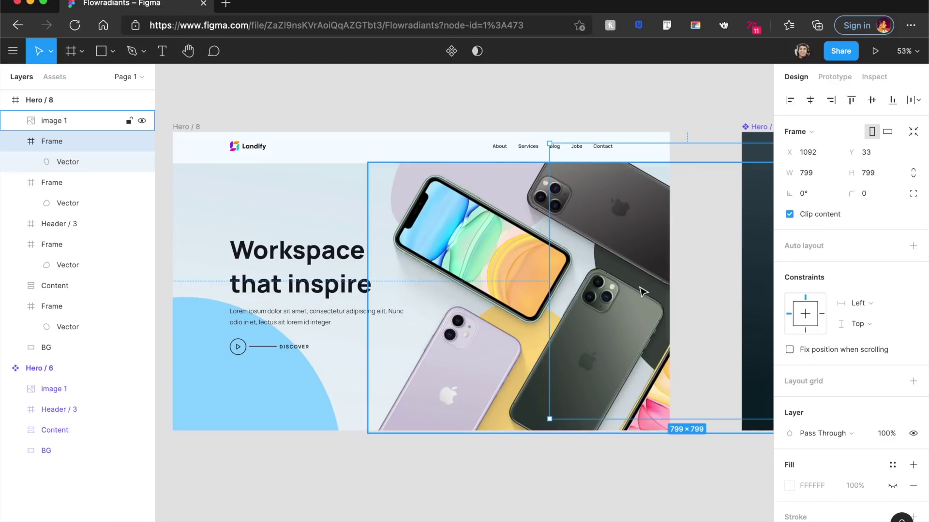
key("super+bracketleft")
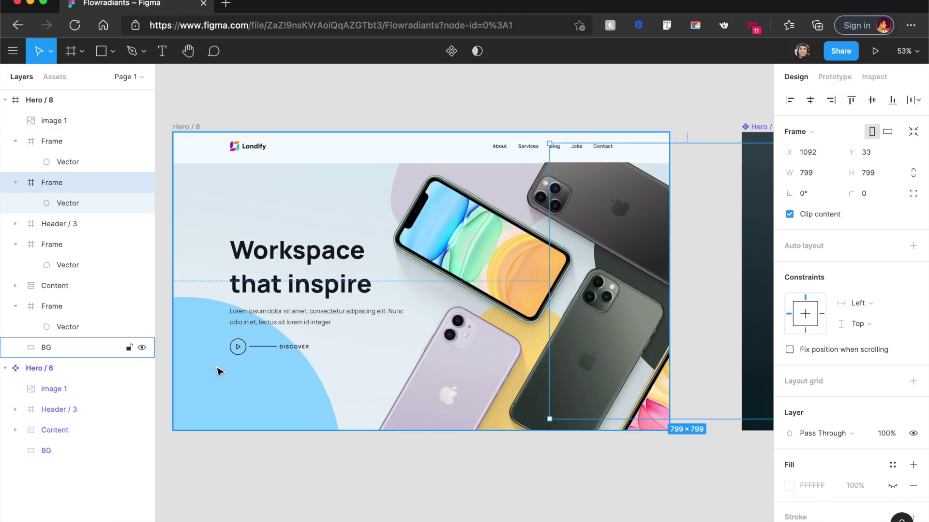
key("Escape")
left_click(218, 373)
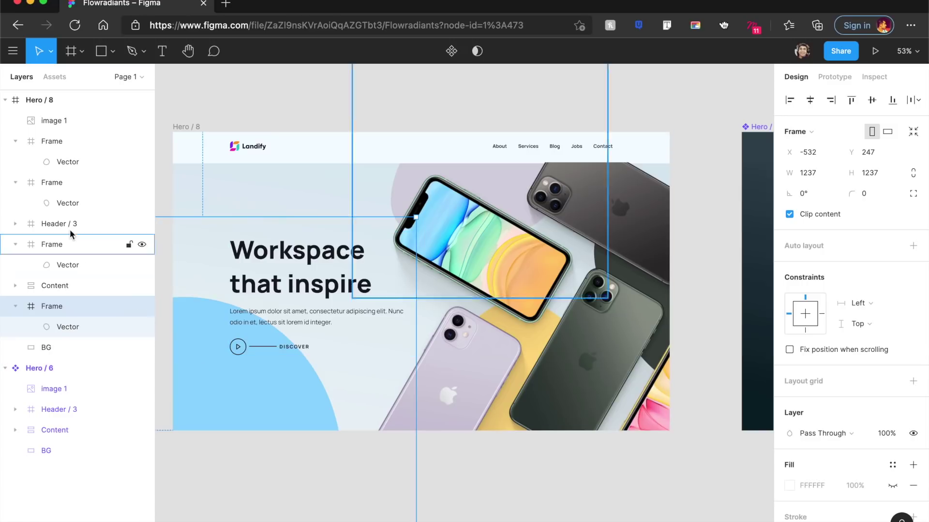
left_click(68, 248, "shift")
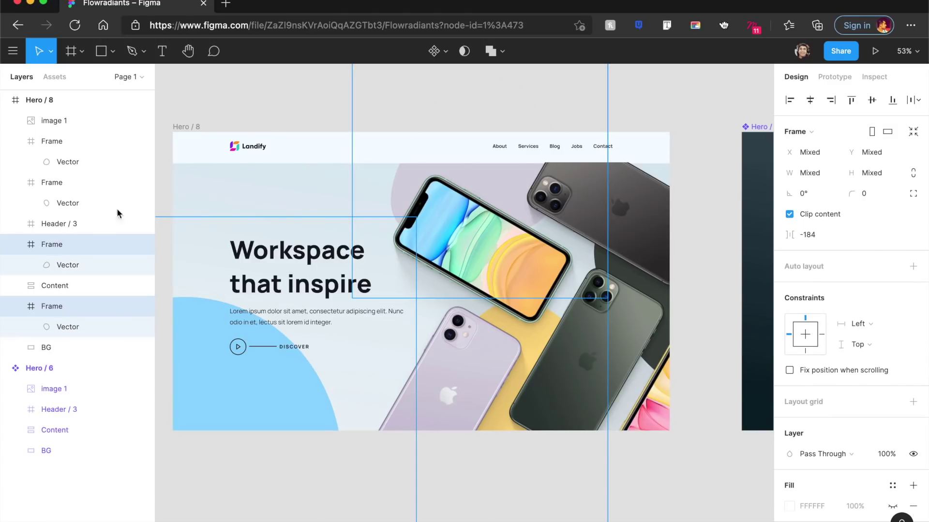
Replace the drop shadow with a heavy layer blur on all four blob frames
left_click(72, 182, "shift")
left_click(72, 141, "shift")
scroll(806, 476, "down", 4)
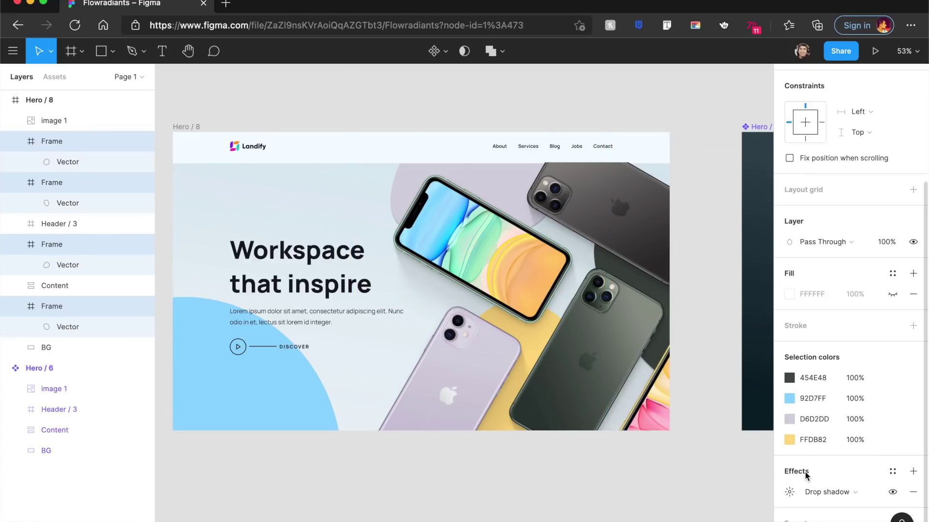
left_click(841, 493)
left_click(832, 507)
left_click(790, 492)
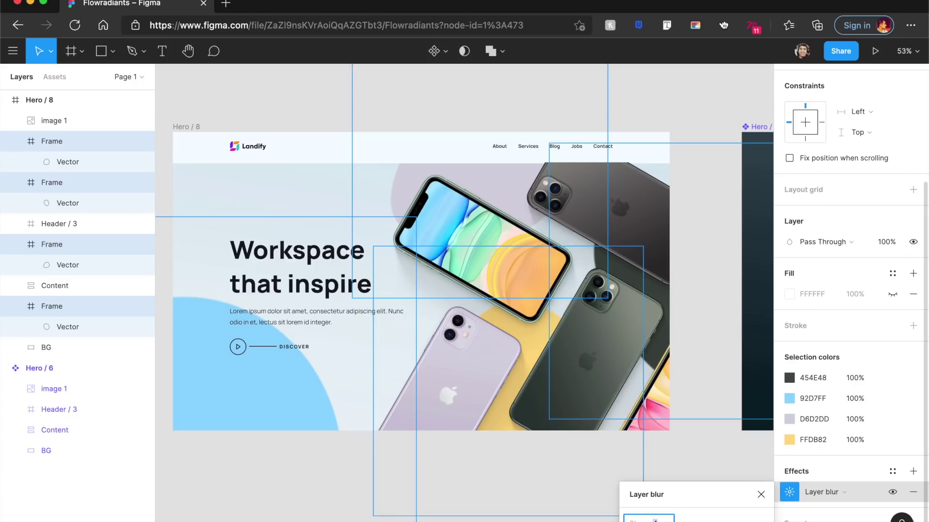
key("Return")
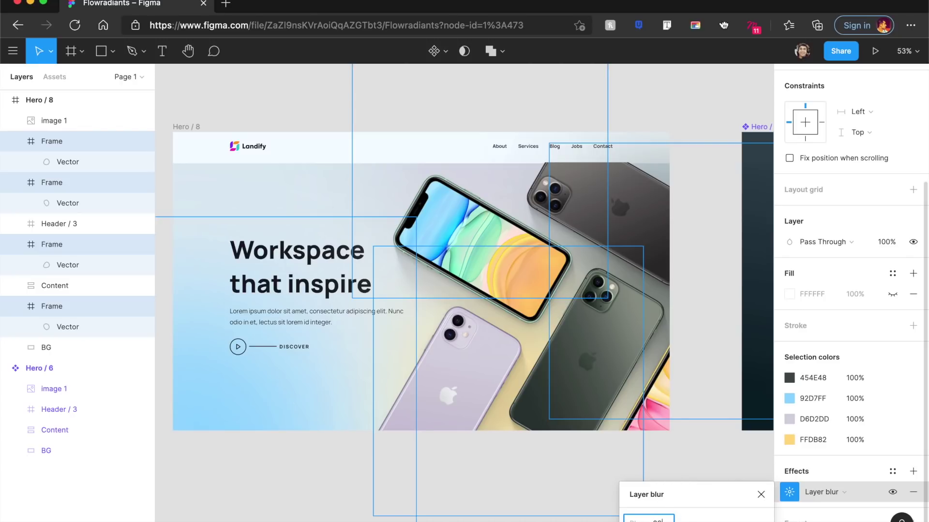
key("Return")
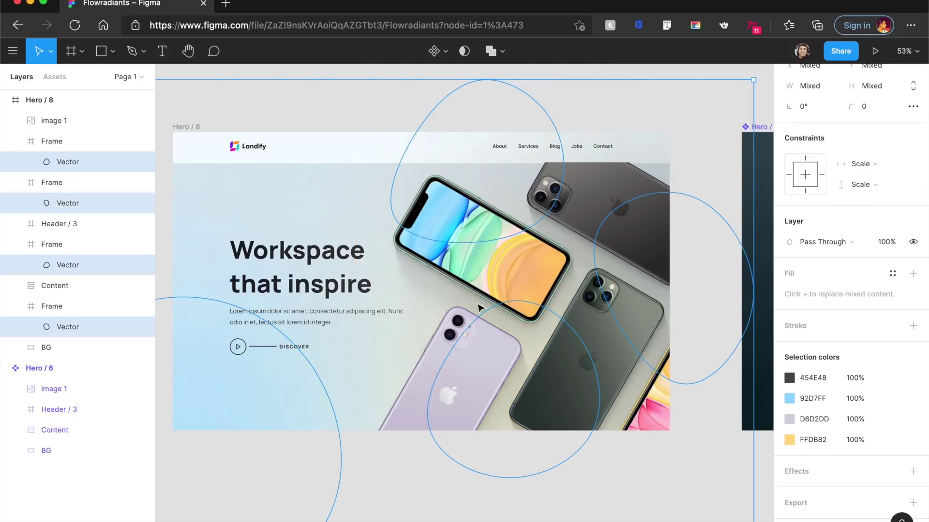
key("shift+Return")
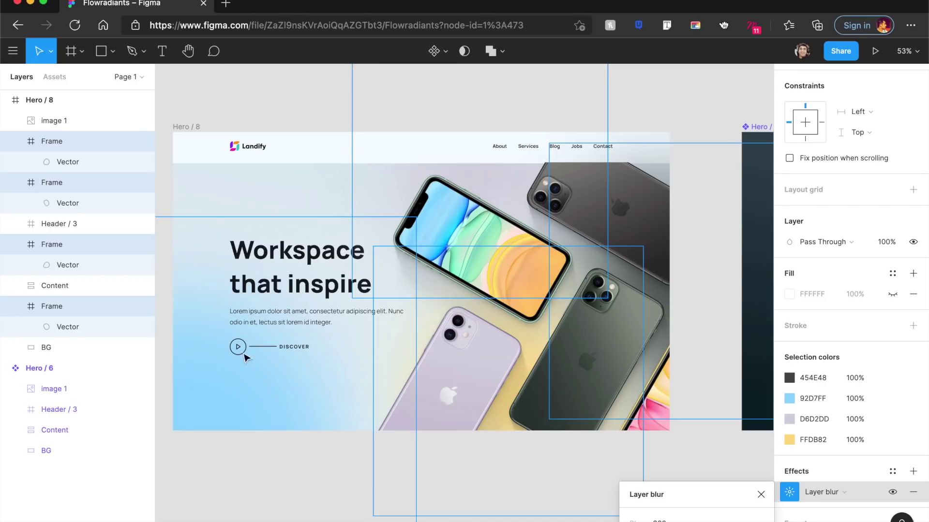
Select the four blurred blob frames and paste copies into the dark Hero / 6 frame
left_click(470, 444)
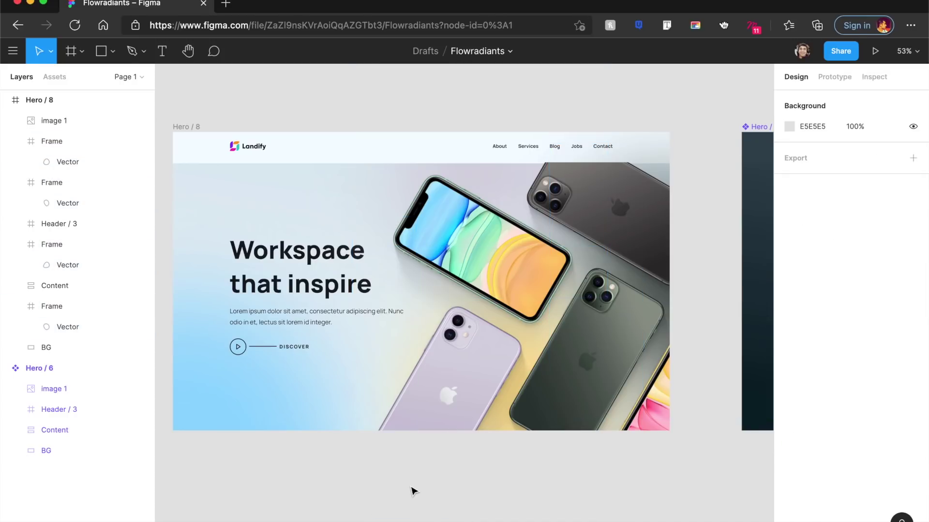
scroll(412, 490, "right", 5)
scroll(413, 489, "left", 7)
left_click(52, 306)
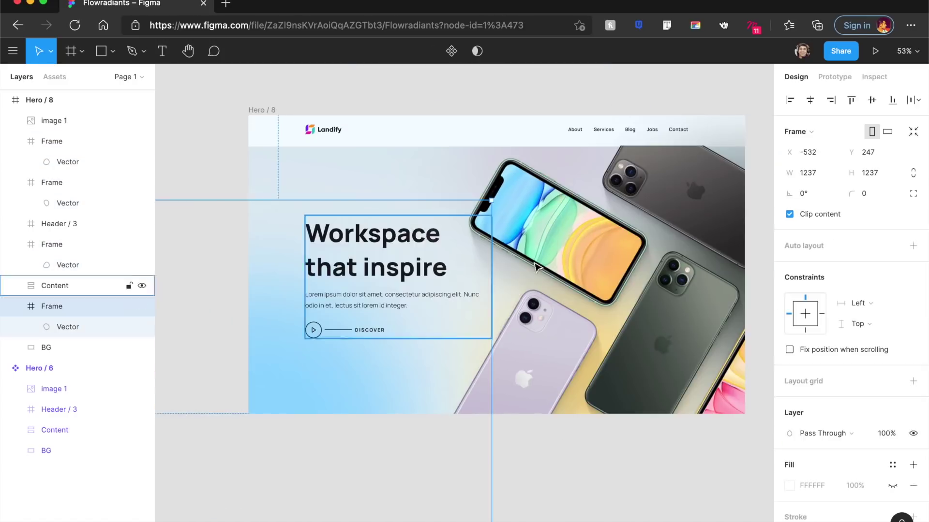
left_click(71, 246, "shift")
left_click(88, 188, "shift")
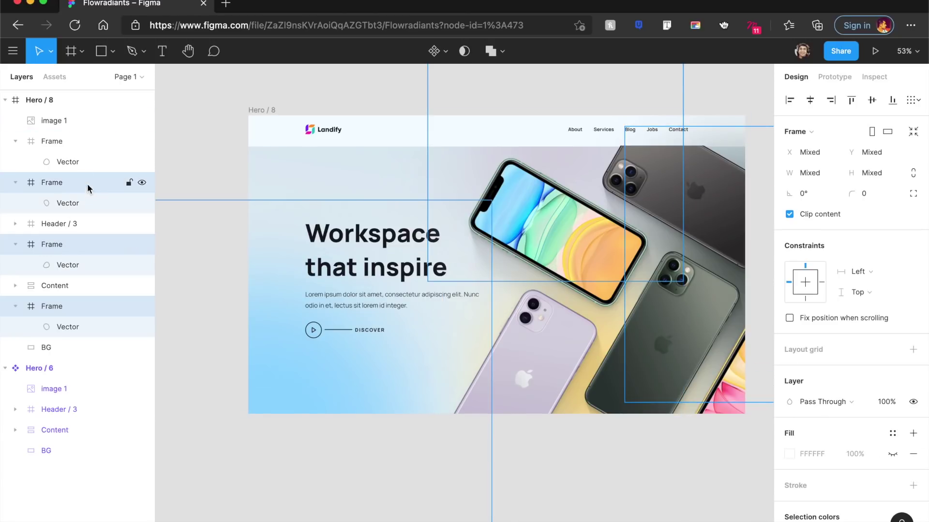
left_click(65, 142, "shift")
scroll(326, 211, "right", 10)
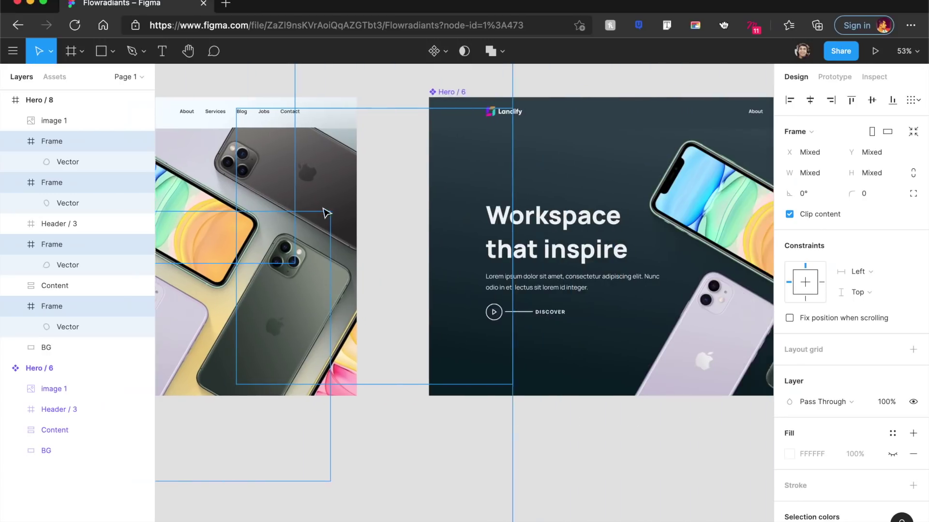
left_click(434, 95)
key("ctrl+v")
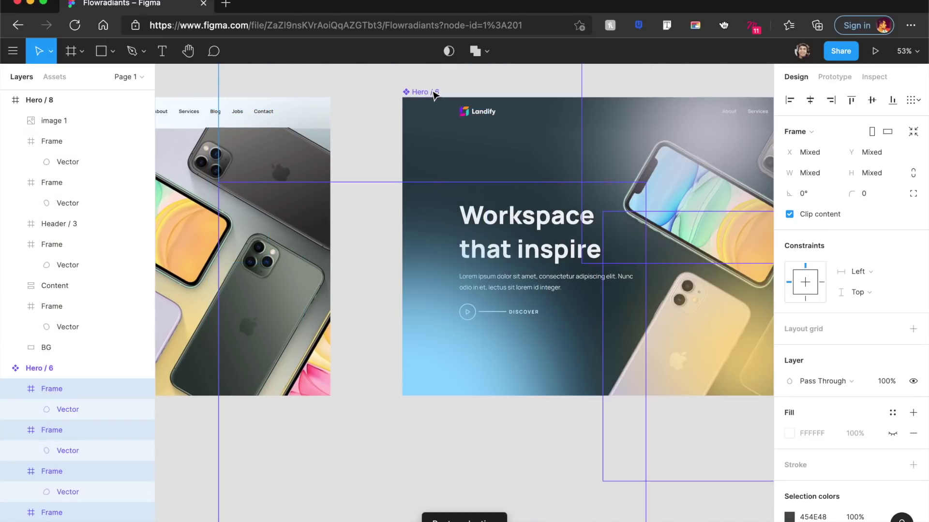
scroll(432, 95, "right", 5)
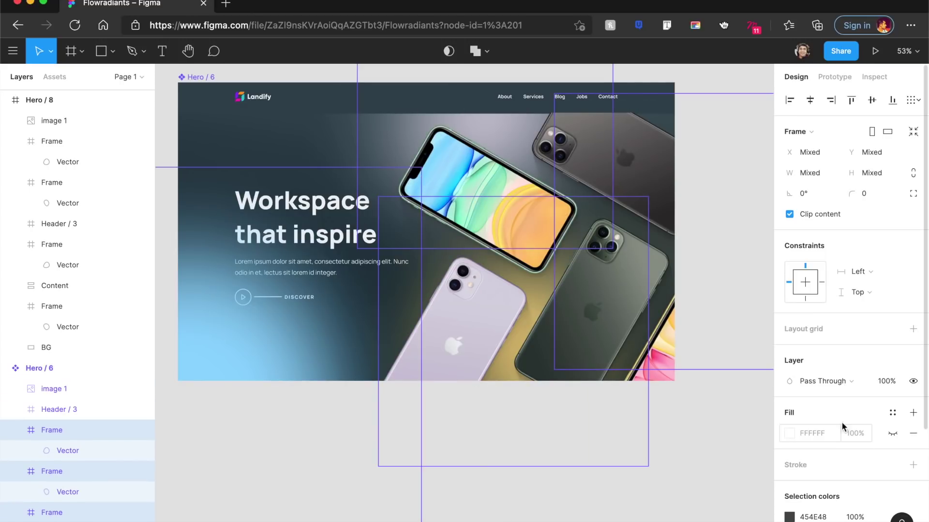
Set the dark hero blobs' blend mode to Hard Light after trying Overlay
left_click(848, 384)
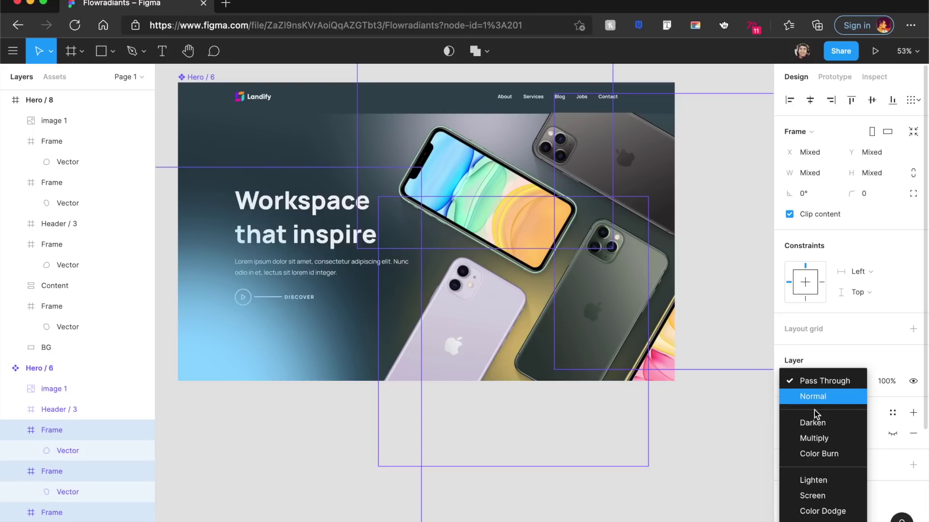
scroll(815, 436, "down", 3)
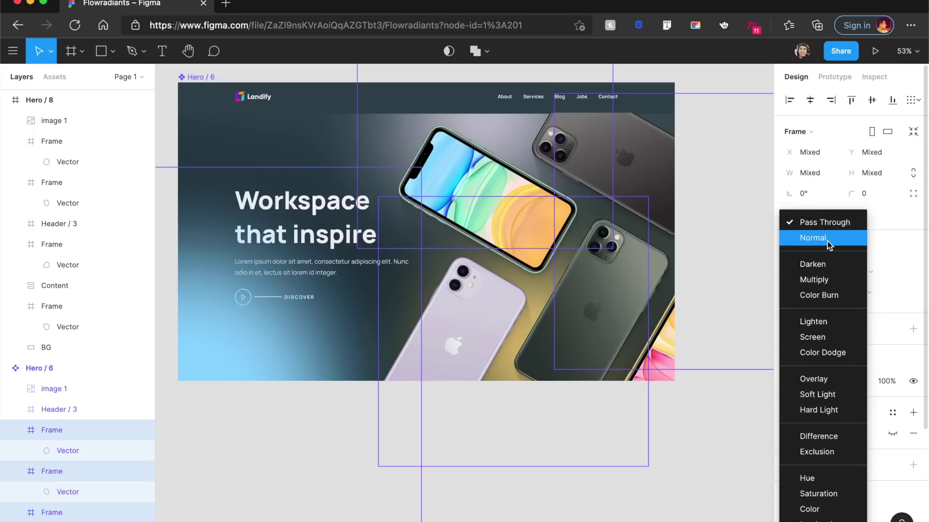
left_click(823, 380)
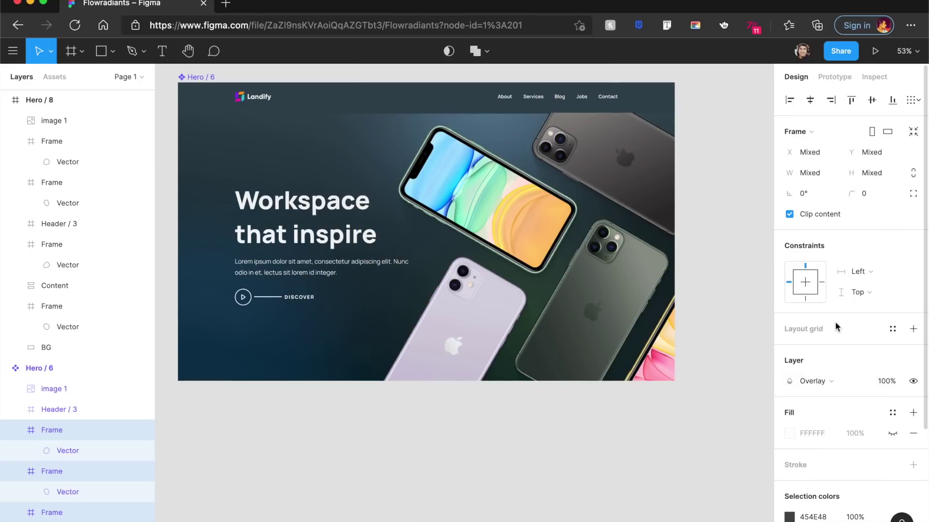
scroll(300, 322, "up", 5)
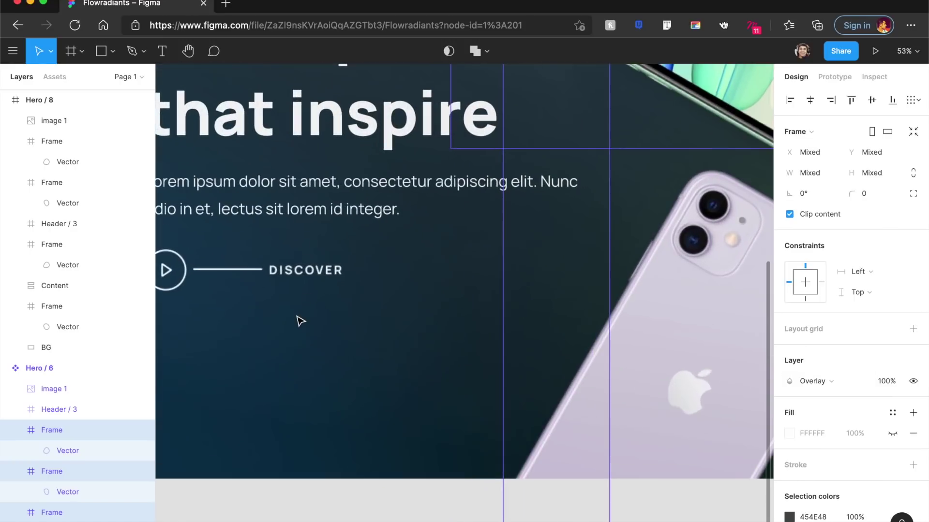
scroll(379, 359, "down", 4)
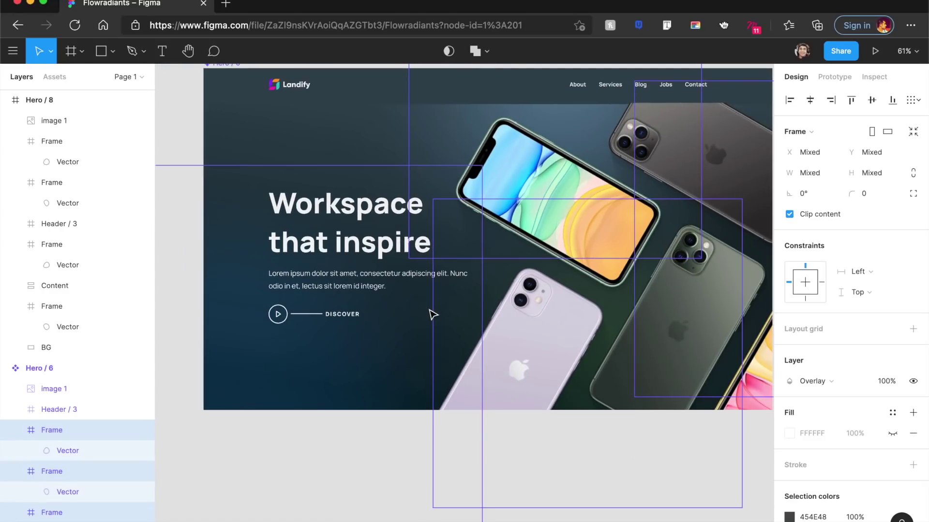
left_click(814, 381)
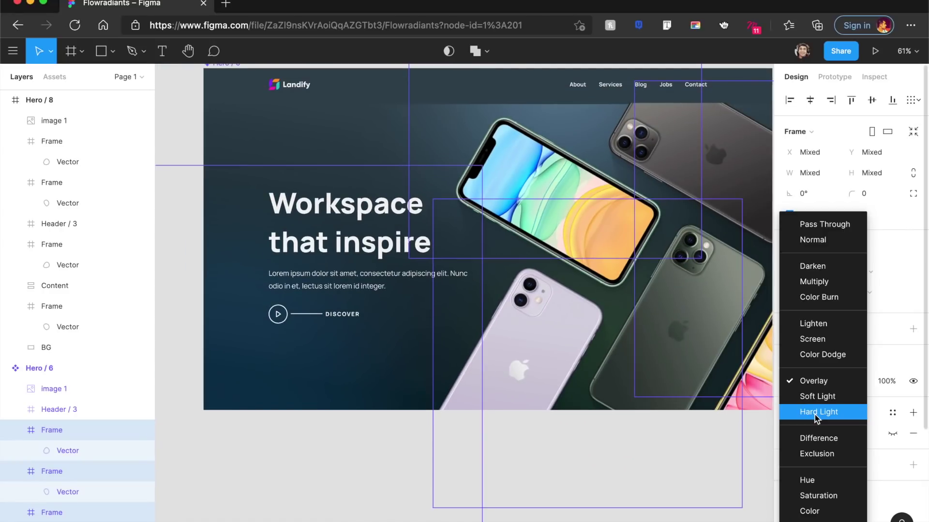
left_click(818, 413)
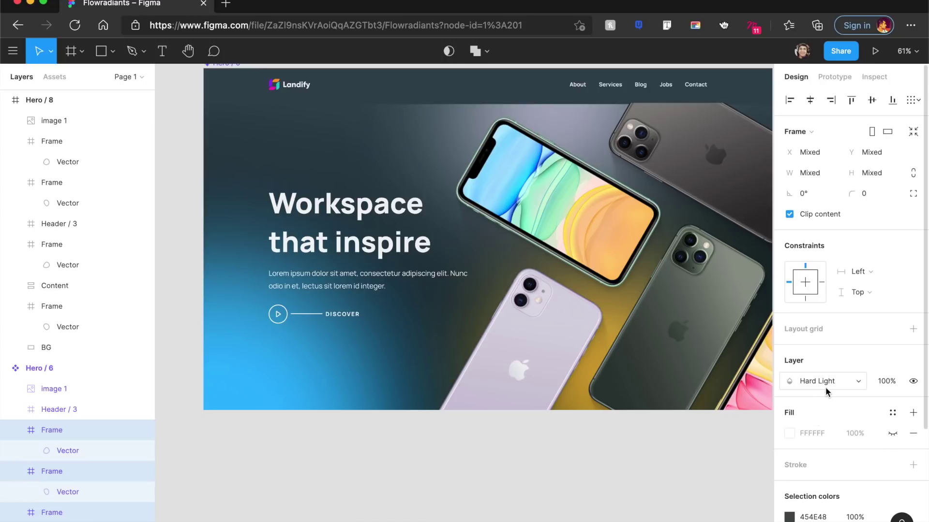
Lower the blob layers' opacity to 50%
left_click(893, 385)
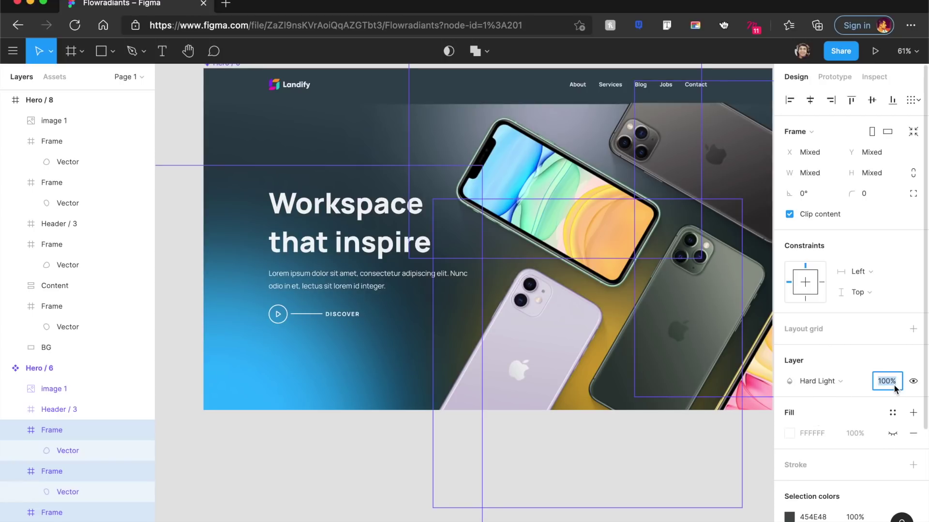
type("50")
key("Return")
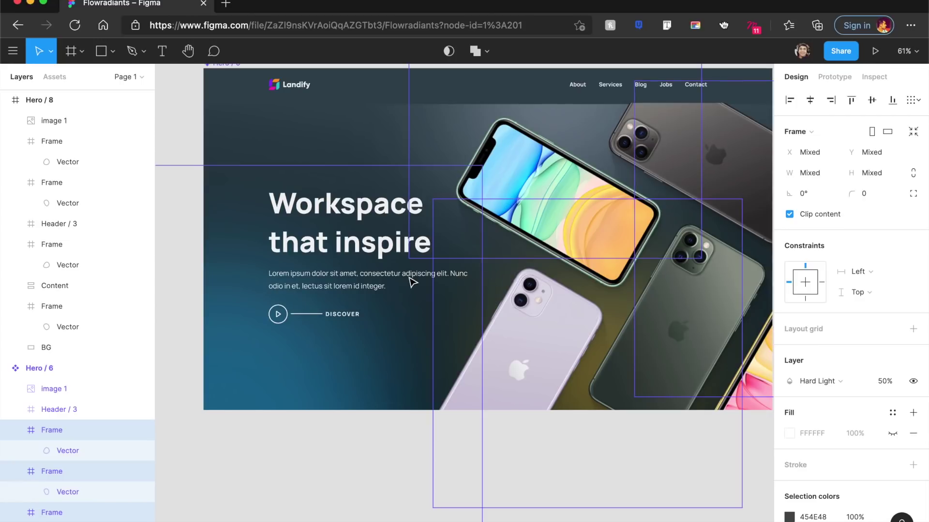
scroll(411, 282, "right", 3)
scroll(411, 281, "up", 1)
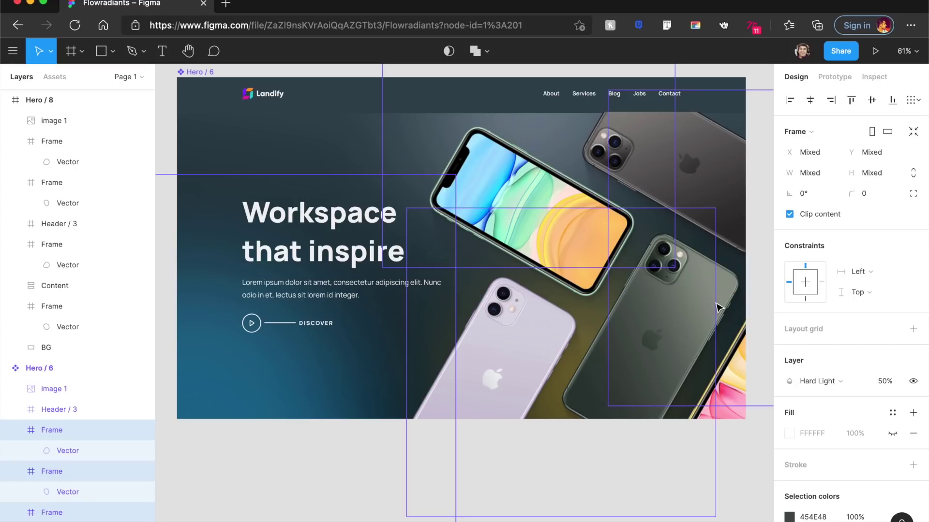
Duplicate Hero / 8 into a new Hero / 9 frame below it and expand its layers
left_click(373, 501)
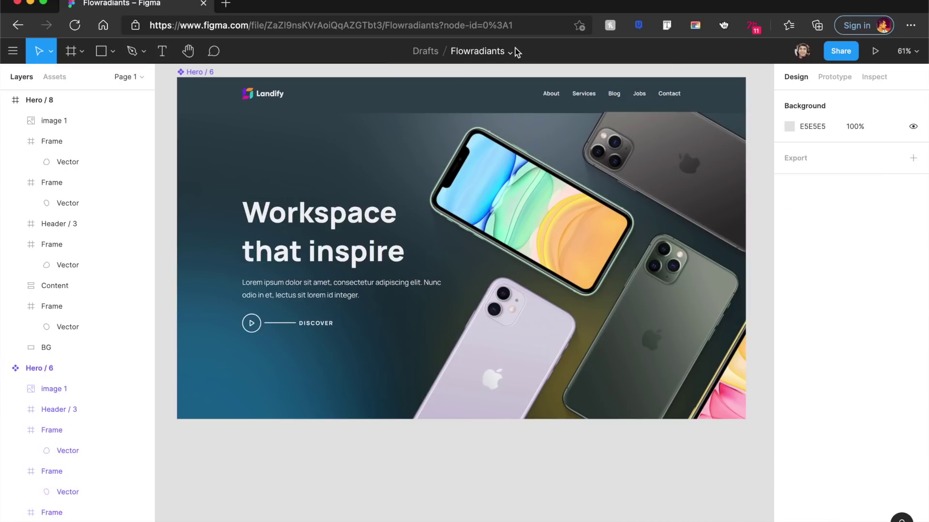
left_click(321, 129)
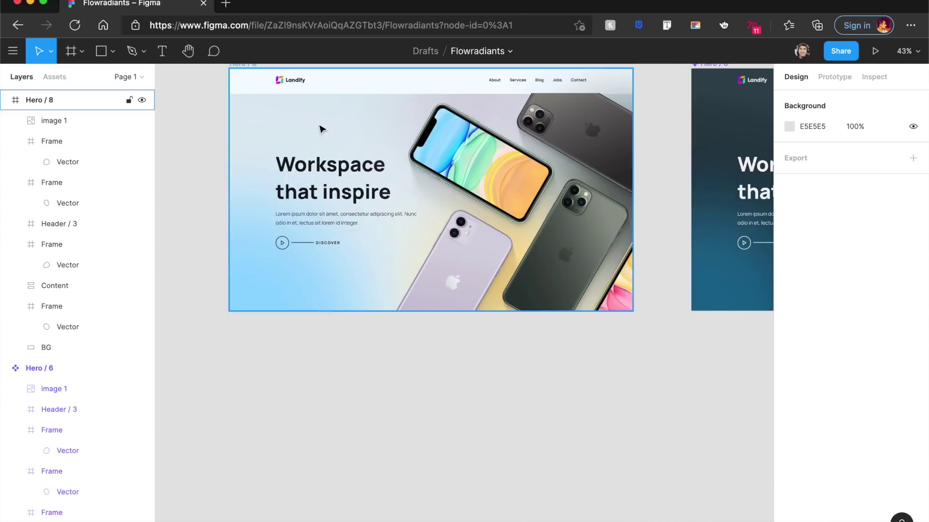
scroll(321, 129, "up", 2)
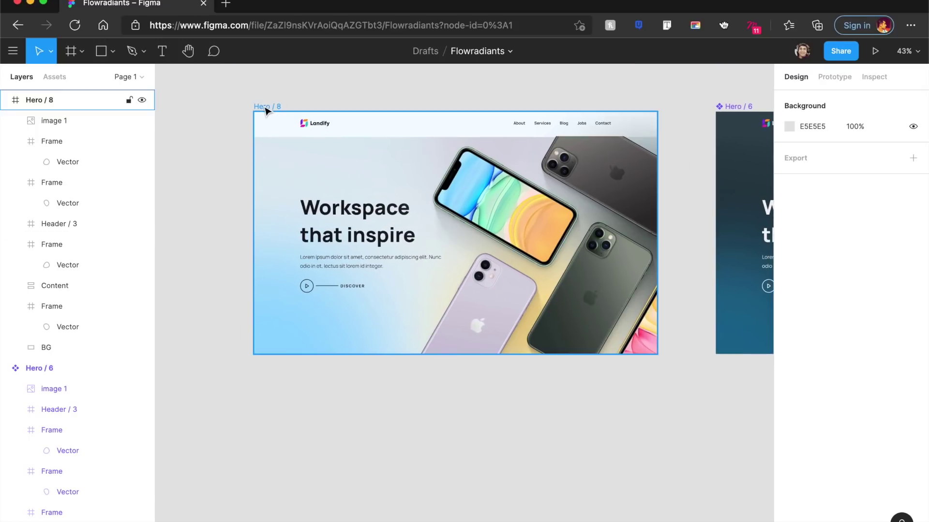
left_click_drag(265, 110, 275, 386)
scroll(275, 385, "down", 6)
scroll(275, 386, "right", 2)
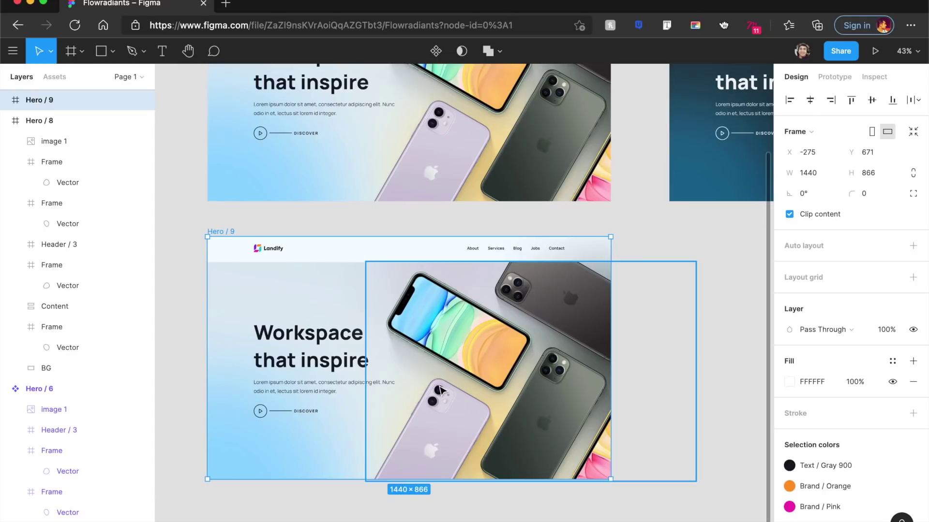
left_click(440, 390)
left_click(231, 232)
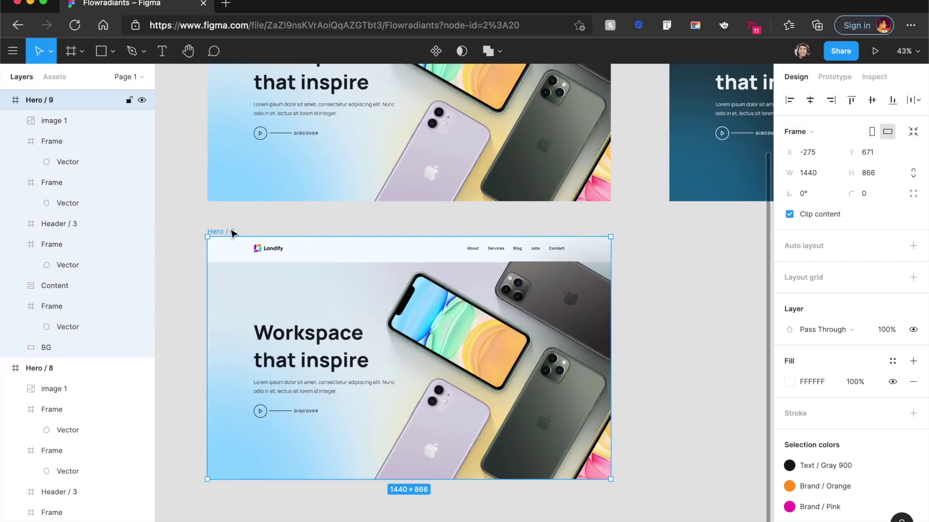
scroll(261, 440, "down", 1)
Enlarge a Hero / 9 blob to about 1300 px, move it down, and rotate it 135°
left_click(261, 440)
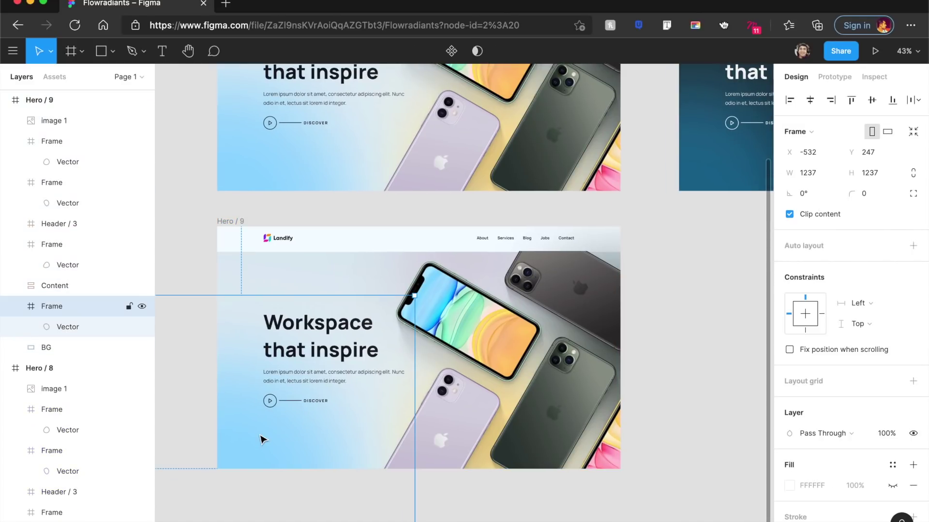
left_click_drag(414, 296, 483, 227)
left_click_drag(292, 432, 235, 294)
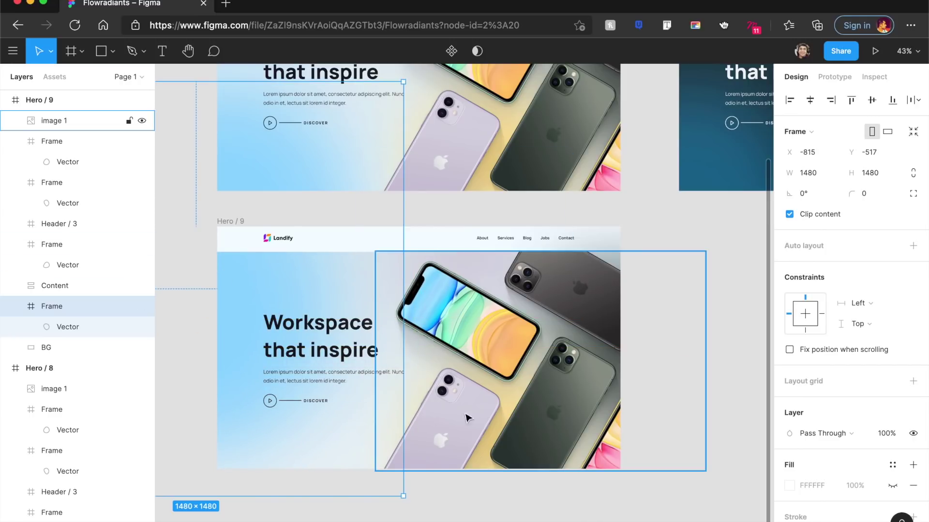
left_click(373, 265)
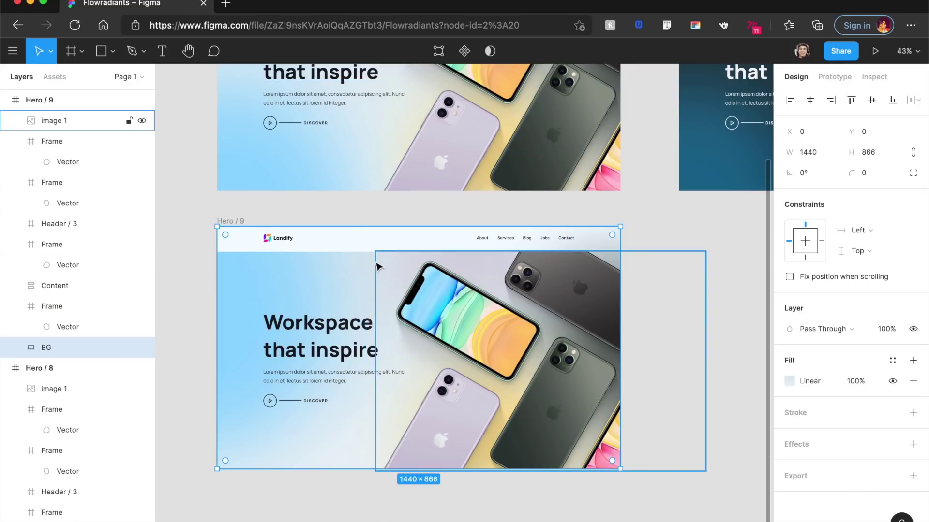
left_click_drag(363, 269, 275, 416)
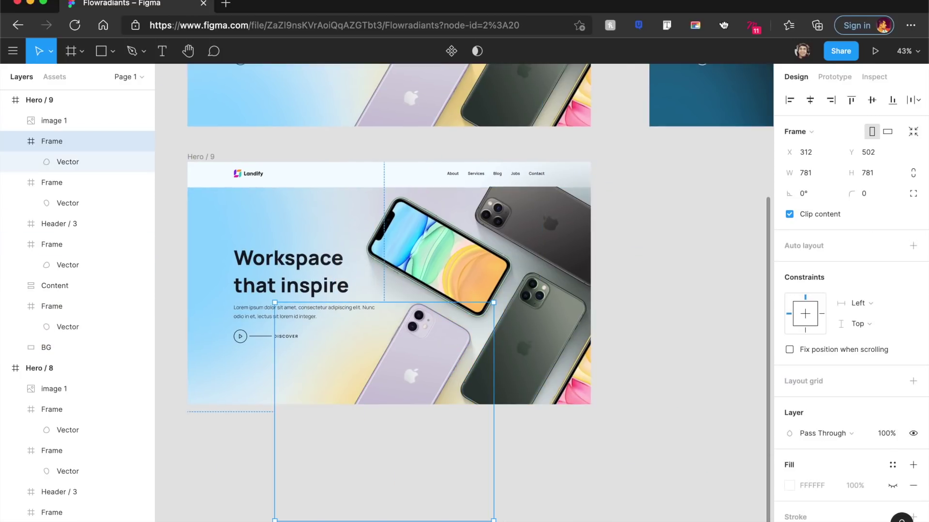
left_click_drag(505, 489, 391, 341)
key("Escape")
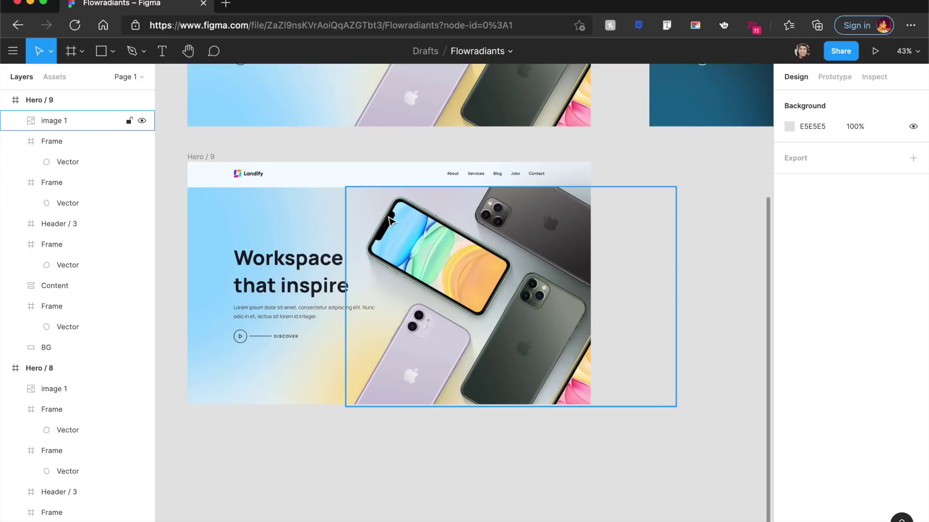
Add a click interaction on Hero / 8 that navigates to Hero / 9
scroll(391, 221, "up", 5)
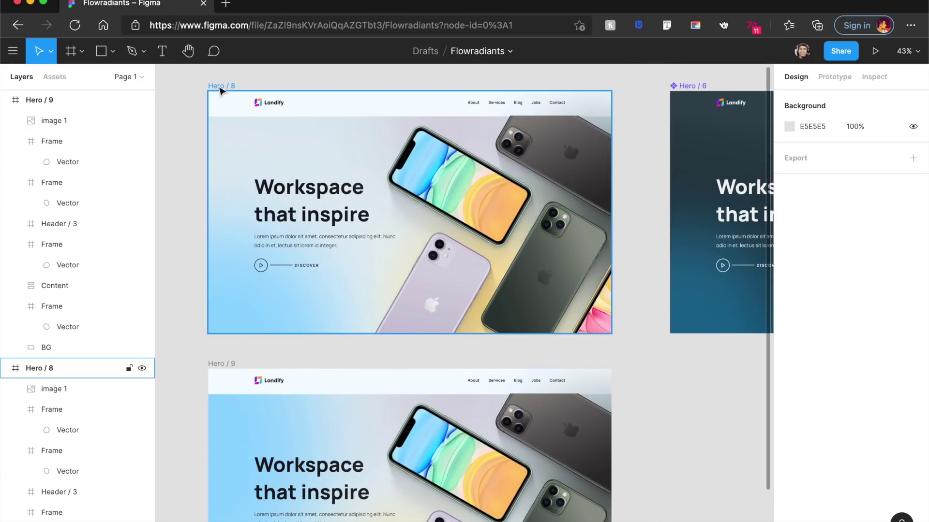
left_click(219, 86)
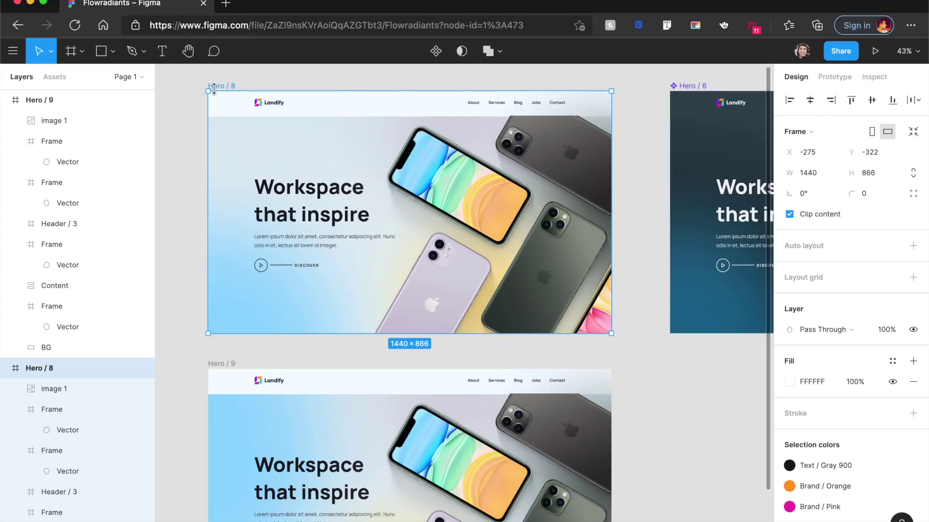
left_click(844, 81)
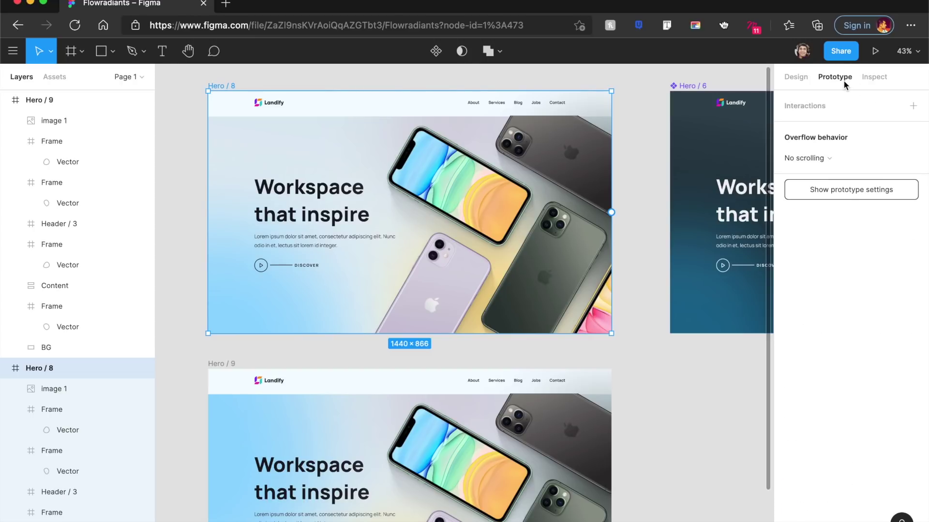
left_click(823, 107)
left_click_drag(612, 212, 567, 384)
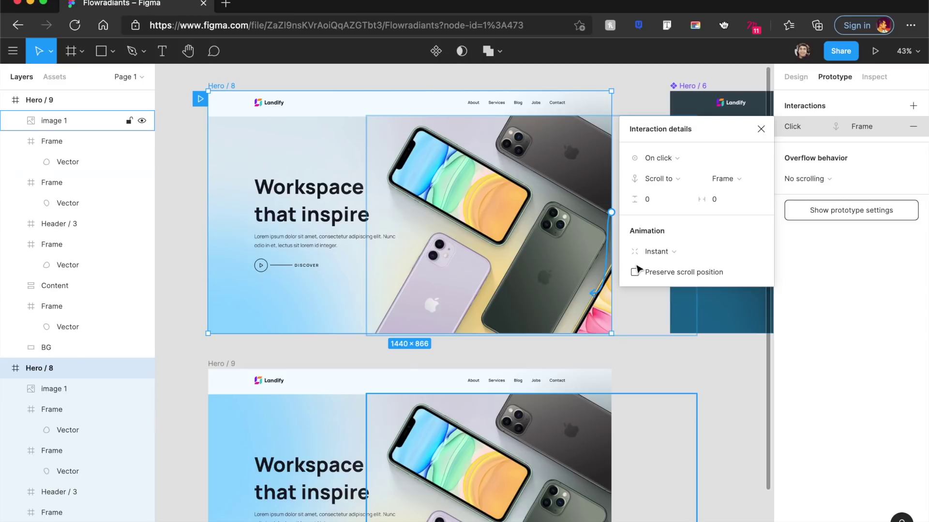
Set the transition to Smart animate with Ease In And Out over 3000ms
left_click(679, 232)
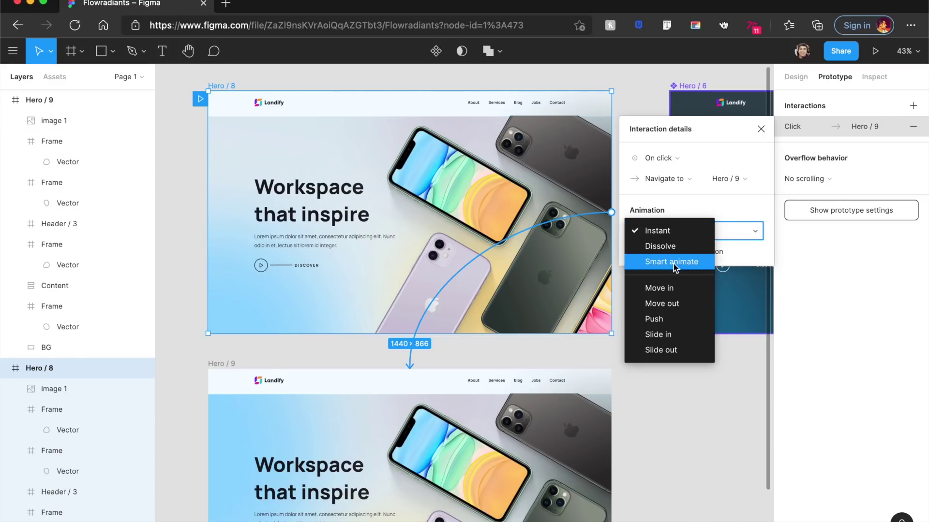
left_click(674, 267)
left_click(684, 249)
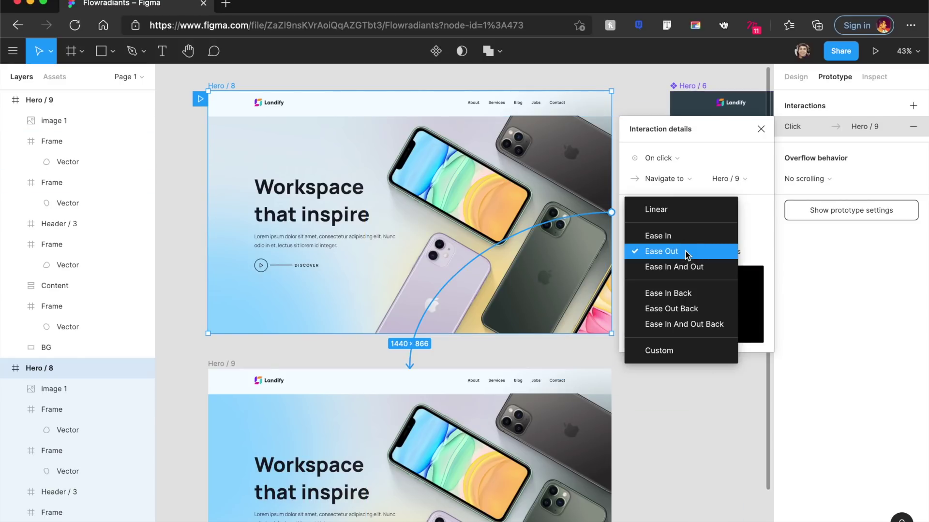
left_click(693, 268)
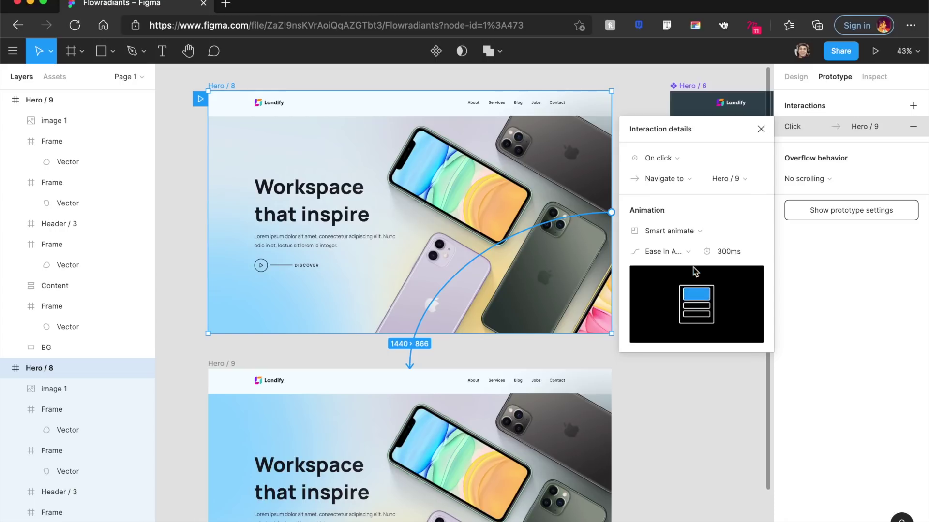
left_click(748, 258)
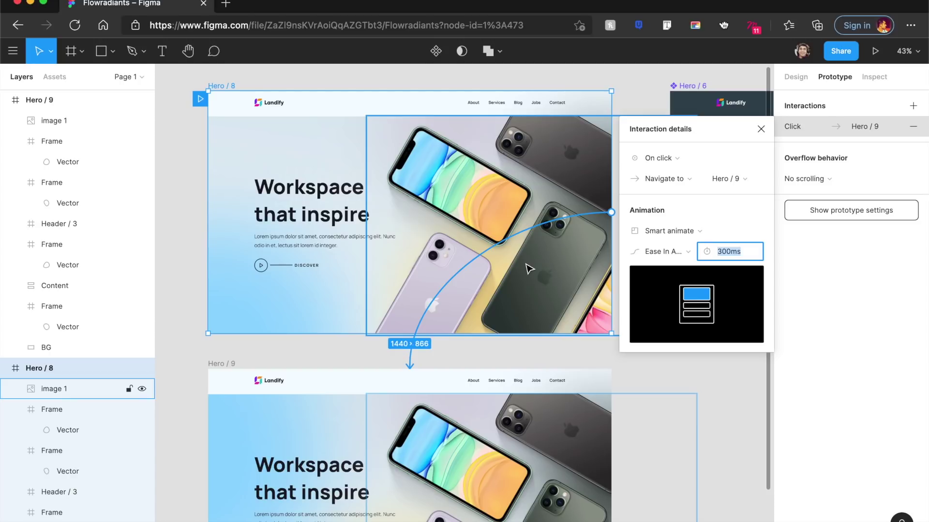
type("2")
key("Return")
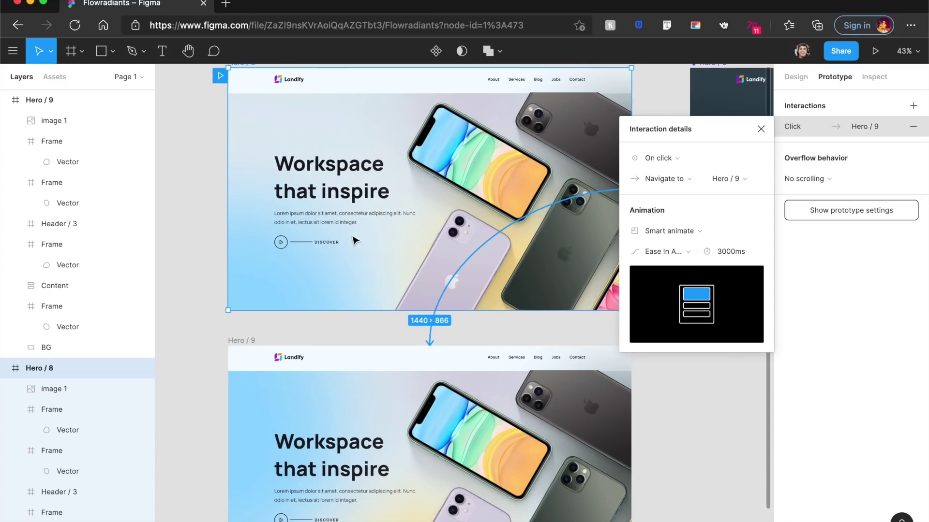
scroll(393, 238, "down", 1)
scroll(393, 239, "left", 1)
scroll(393, 238, "up", 1)
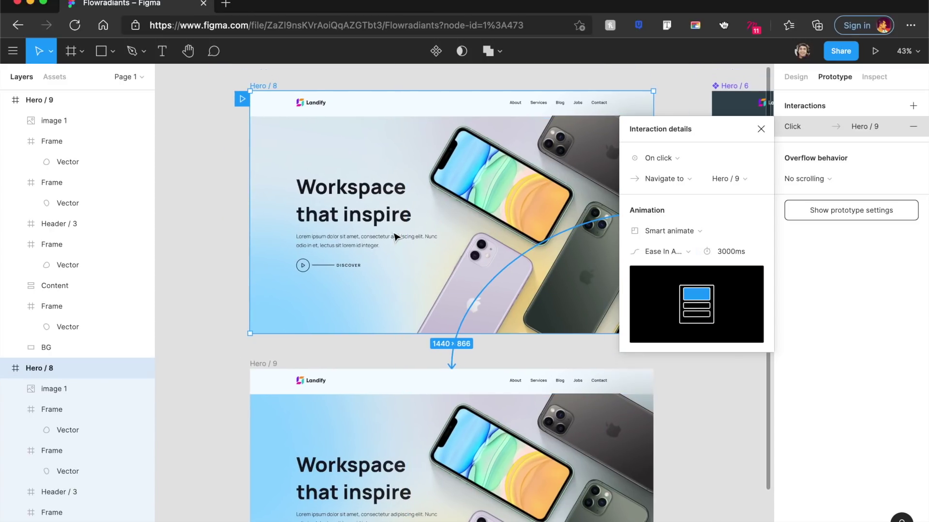
scroll(387, 132, "up", 3)
left_click(263, 151)
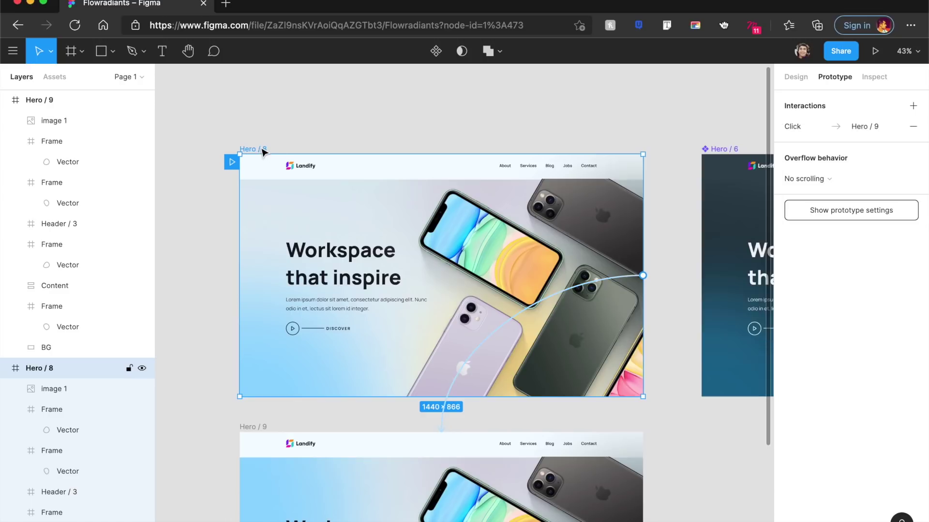
left_click(877, 57)
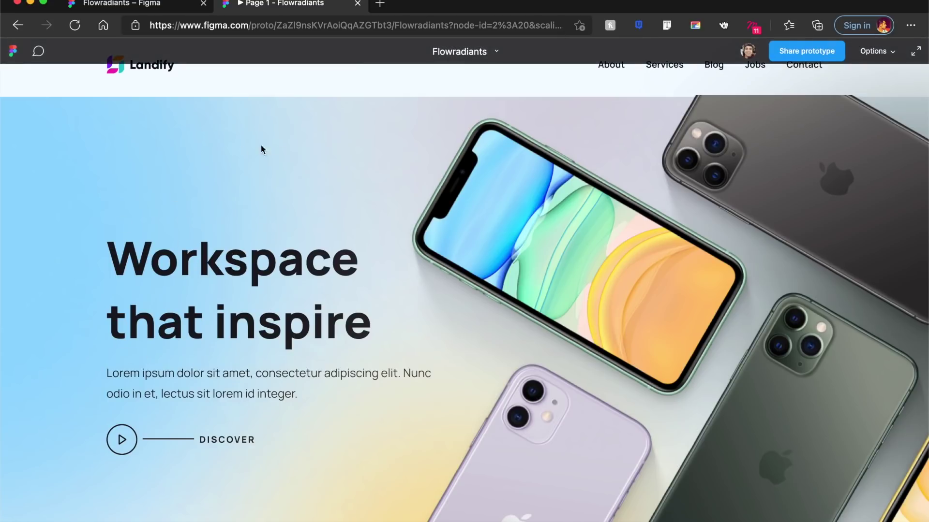
left_click(357, 3)
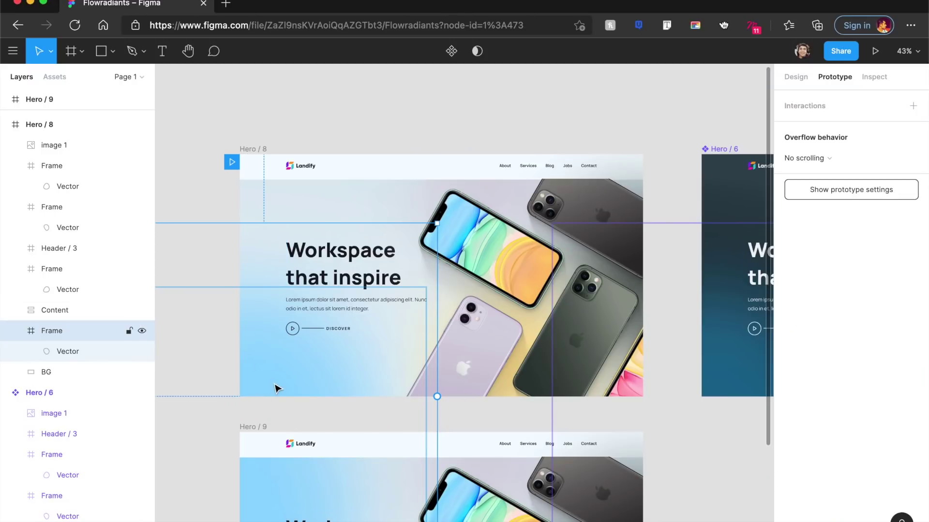
left_click(445, 120)
scroll(446, 120, "right", 10)
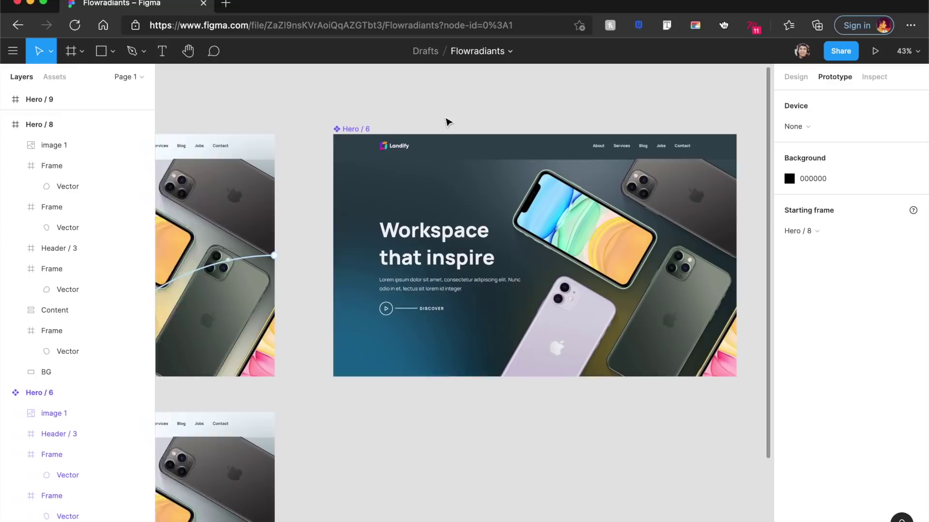
scroll(446, 120, "right", 3)
scroll(445, 125, "left", 1)
scroll(424, 175, "up", 3, "ctrl")
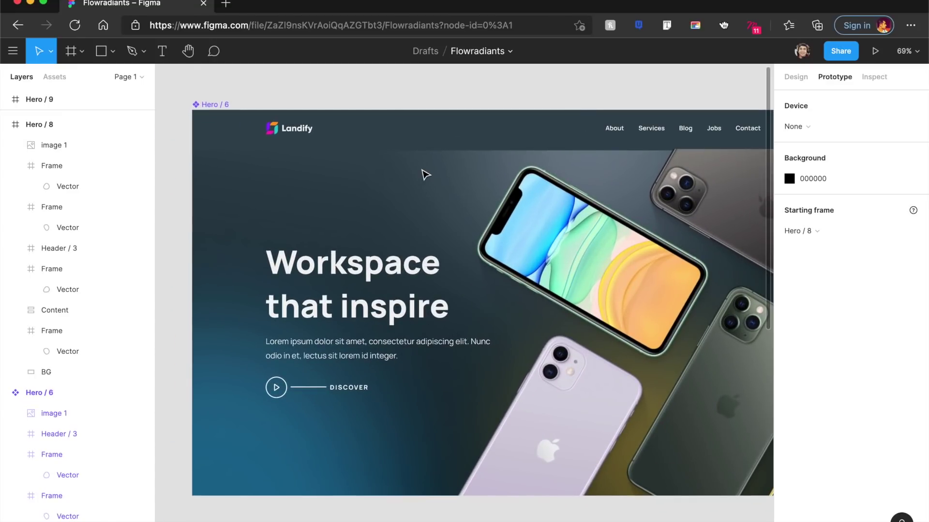
scroll(425, 175, "down", 3, "ctrl")
scroll(363, 157, "left", 5)
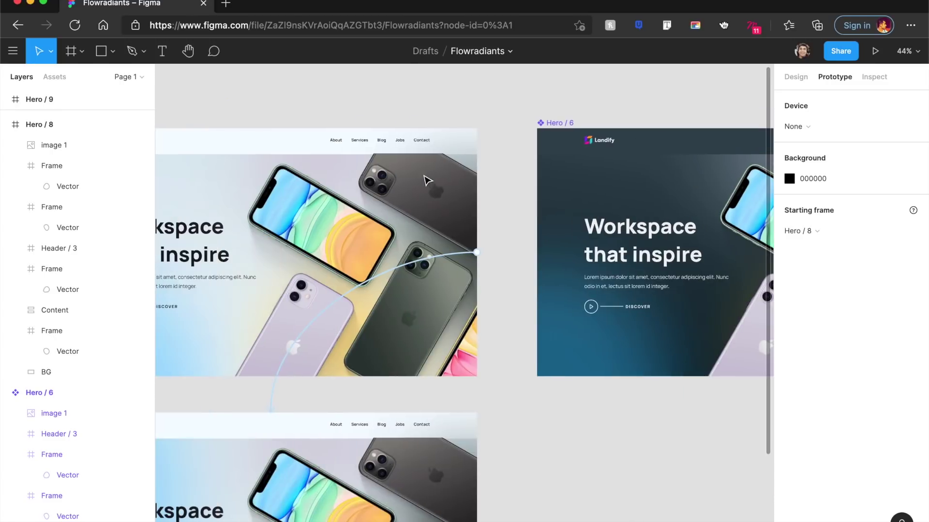
scroll(366, 154, "left", 3)
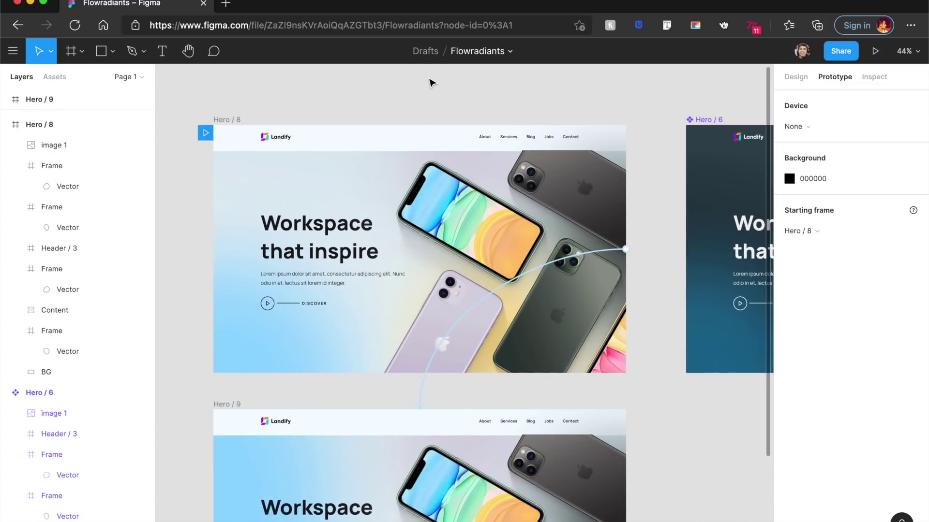